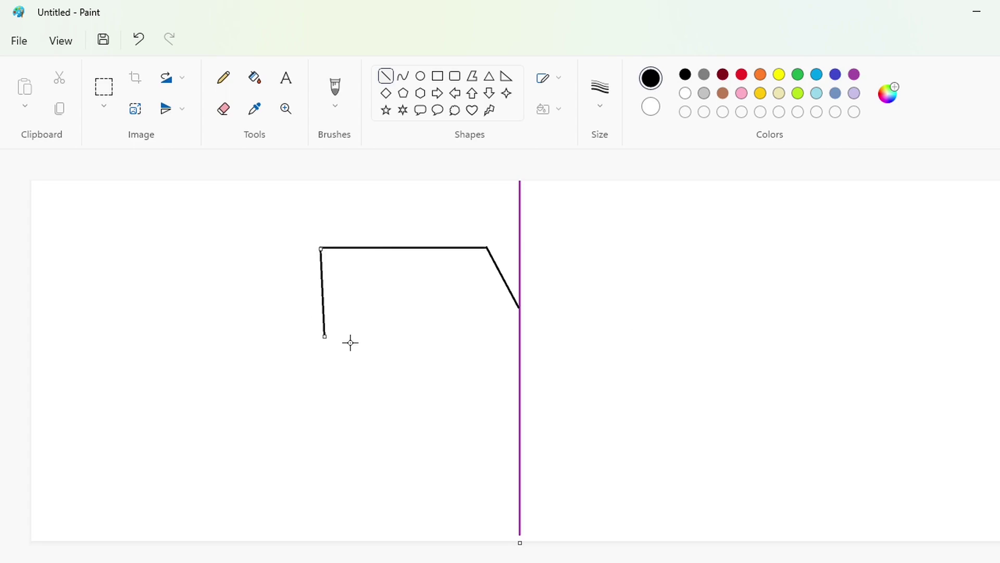
# Redraw the outline's left edge vertically and continue it through an inward ledge, slanted side, lower block and base with a pointed notch
pyautogui.hotkey('ctrl', 'z')
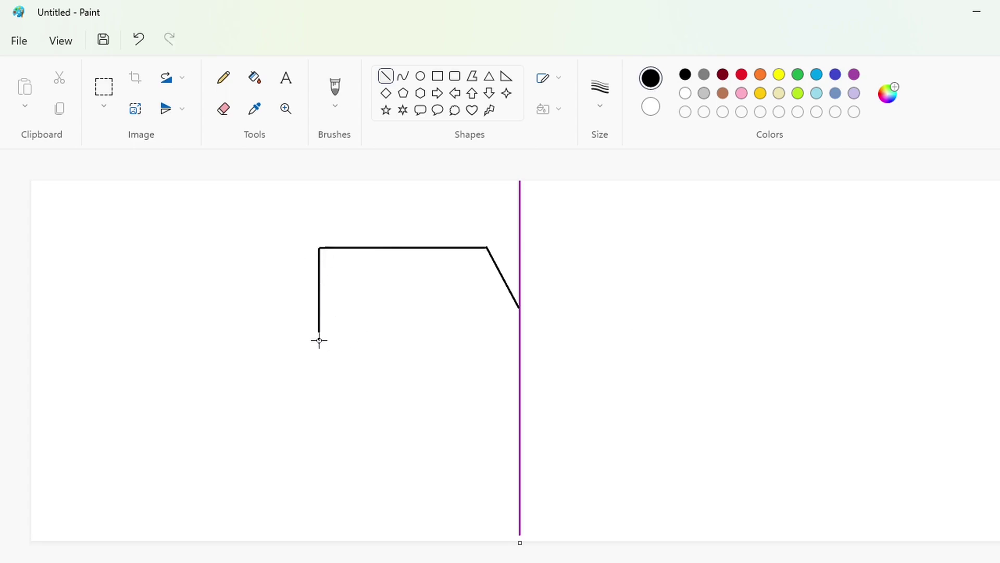
pyautogui.moveTo(348, 340); pyautogui.dragTo(319, 465)
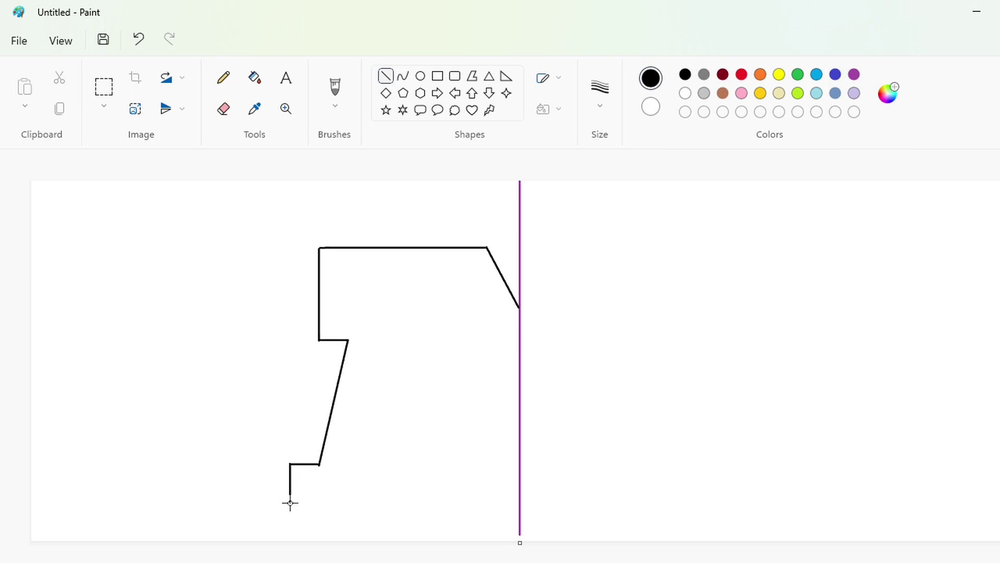
pyautogui.hotkey('ctrl', 'z')
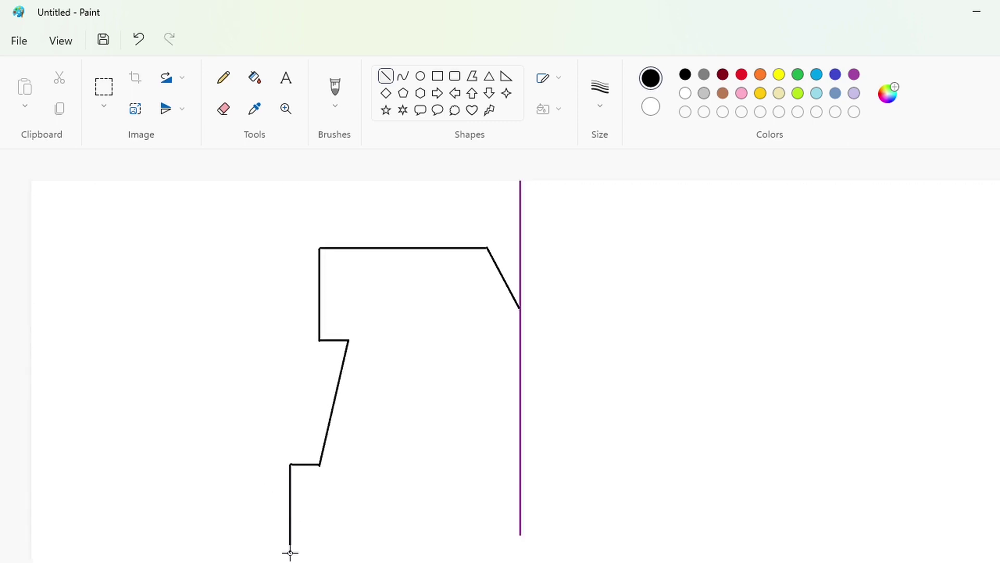
pyautogui.moveTo(290, 553); pyautogui.dragTo(377, 553)
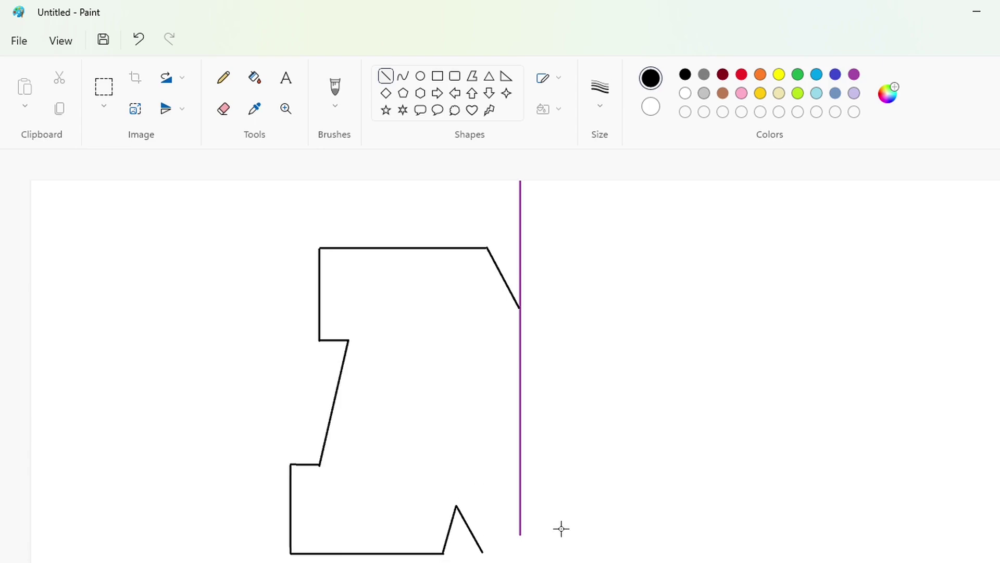
# Draw a short horizontal black base line from the pointed notch across the purple centre line
pyautogui.scroll(1, 562, 528)
pyautogui.moveTo(507, 491); pyautogui.dragTo(725, 491)
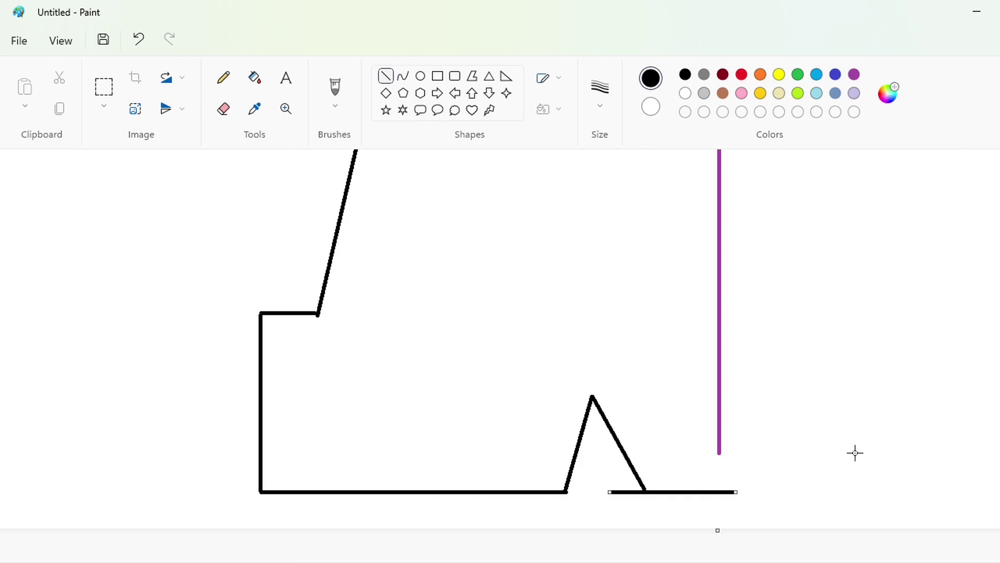
pyautogui.click(855, 453)
# Extend the vertical centre line in purple down past the black base line
pyautogui.scroll(3, 884, 509)
pyautogui.click(852, 75)
pyautogui.scroll(-3, 726, 415)
pyautogui.moveTo(718, 426); pyautogui.dragTo(719, 507)
pyautogui.scroll(5, 937, 468)
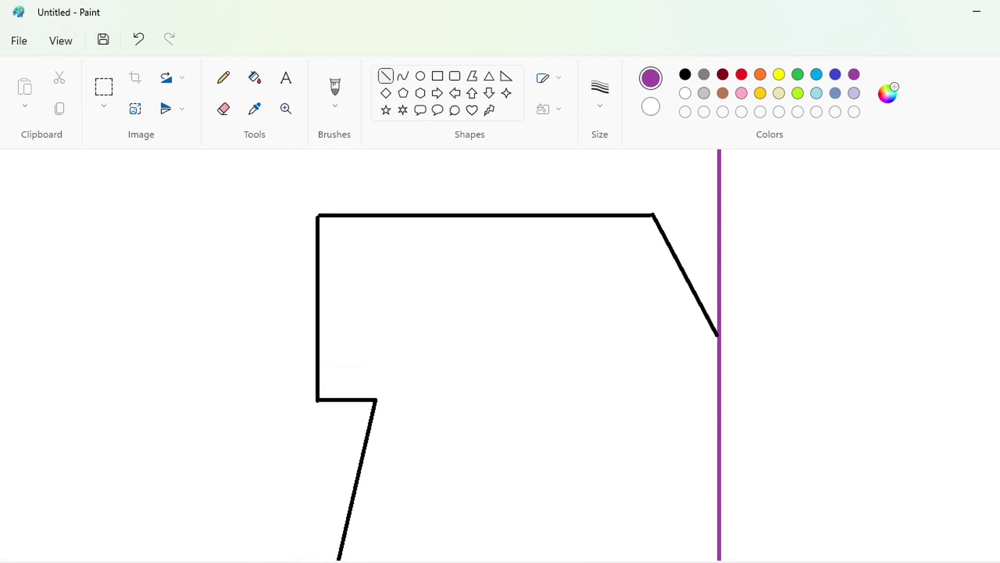
# Draw a black copy of the upper slanted edge and offset it downward as a parallel inner wall line
pyautogui.moveTo(653, 214); pyautogui.dragTo(723, 344)
pyautogui.click(685, 74)
pyautogui.press('Down')
pyautogui.press('Down')
pyautogui.press('Down')
pyautogui.press('Down')
pyautogui.press('Down')
pyautogui.press('Down')
pyautogui.press('Down')
pyautogui.press('Down')
pyautogui.press('Down')
pyautogui.press('Down')
pyautogui.press('Down')
pyautogui.press('Down')
pyautogui.press('Down')
pyautogui.press('Down')
pyautogui.press('Down')
pyautogui.press('Up')
pyautogui.press('Up')
pyautogui.press('Up')
pyautogui.press('Up')
pyautogui.press('Up')
pyautogui.press('Up')
pyautogui.press('Up')
pyautogui.press('Up')
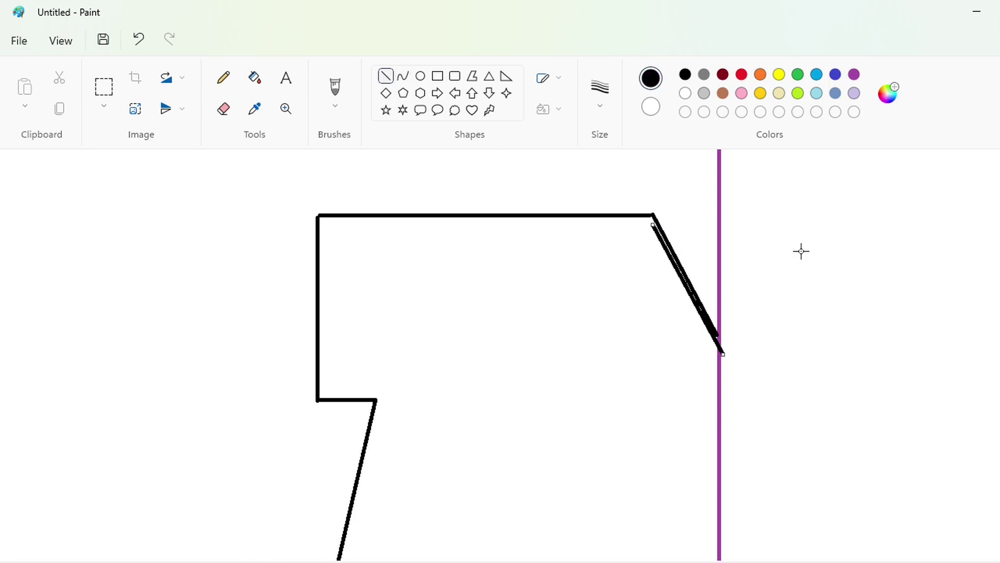
pyautogui.press('Down')
pyautogui.press('Down')
pyautogui.press('Down')
pyautogui.press('Down')
pyautogui.press('Down')
pyautogui.press('Down')
pyautogui.press('Down')
pyautogui.press('Down')
pyautogui.press('Down')
pyautogui.press('Down')
pyautogui.press('Down')
pyautogui.press('Down')
pyautogui.press('Down')
pyautogui.press('Down')
pyautogui.press('Down')
pyautogui.press('Down')
pyautogui.press('Down')
pyautogui.press('Down')
pyautogui.press('Down')
pyautogui.press('Down')
pyautogui.press('Down')
pyautogui.press('Down')
pyautogui.press('Down')
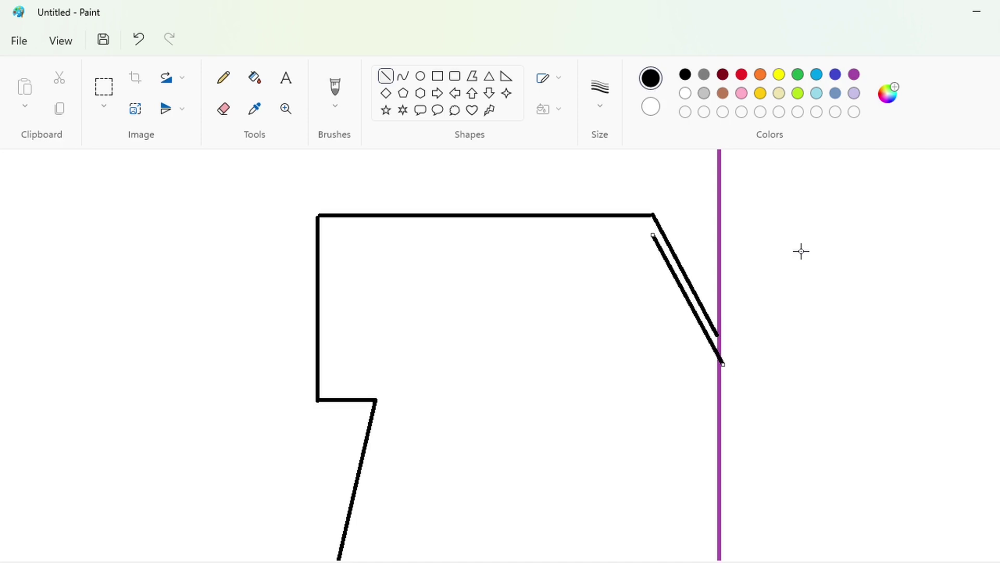
pyautogui.press('Down')
pyautogui.press('Down')
pyautogui.press('Down')
pyautogui.press('Down')
pyautogui.press('Down')
pyautogui.press('Down')
pyautogui.press('Down')
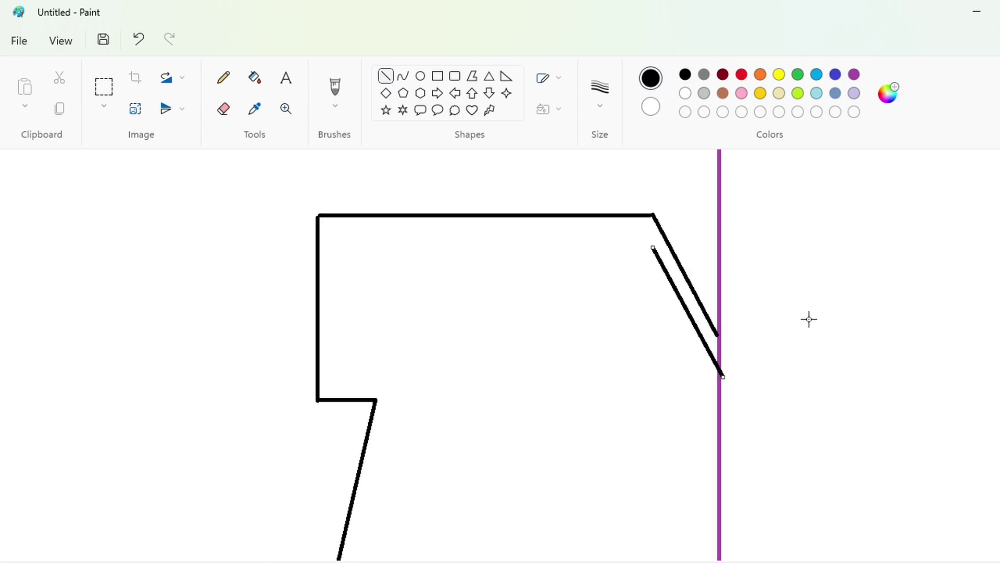
pyautogui.hotkey('ctrl', 'pagedown')
pyautogui.hotkey('ctrl', 'pageup')
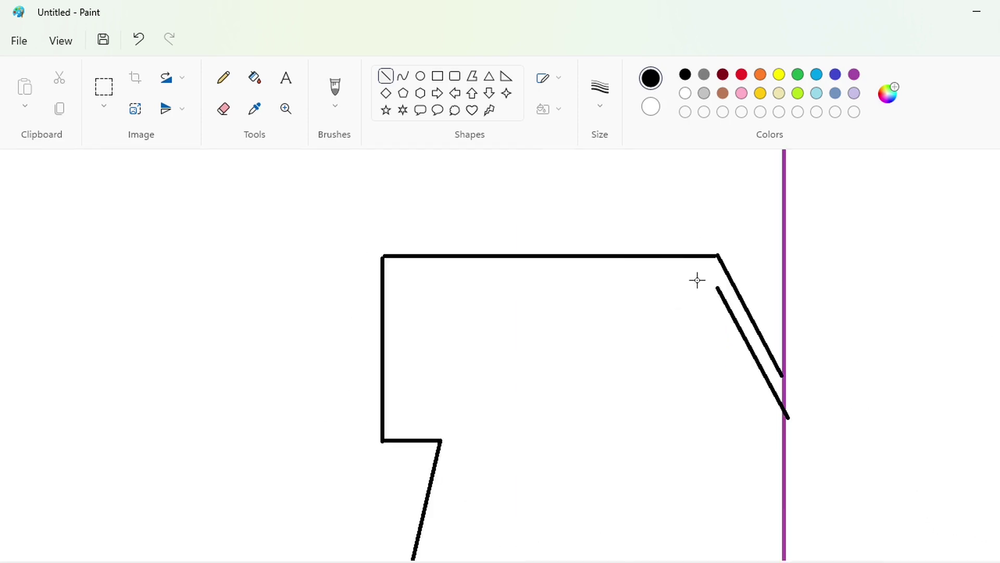
pyautogui.press('Down')
pyautogui.press('Down')
pyautogui.press('Down')
pyautogui.press('Down')
pyautogui.press('Down')
pyautogui.press('Down')
pyautogui.press('Down')
pyautogui.press('Down')
pyautogui.press('Down')
pyautogui.press('Down')
pyautogui.press('Down')
pyautogui.press('Down')
pyautogui.press('Down')
pyautogui.press('Down')
pyautogui.press('Down')
pyautogui.press('Down')
pyautogui.press('Down')
pyautogui.press('Down')
pyautogui.press('Down')
pyautogui.press('Down')
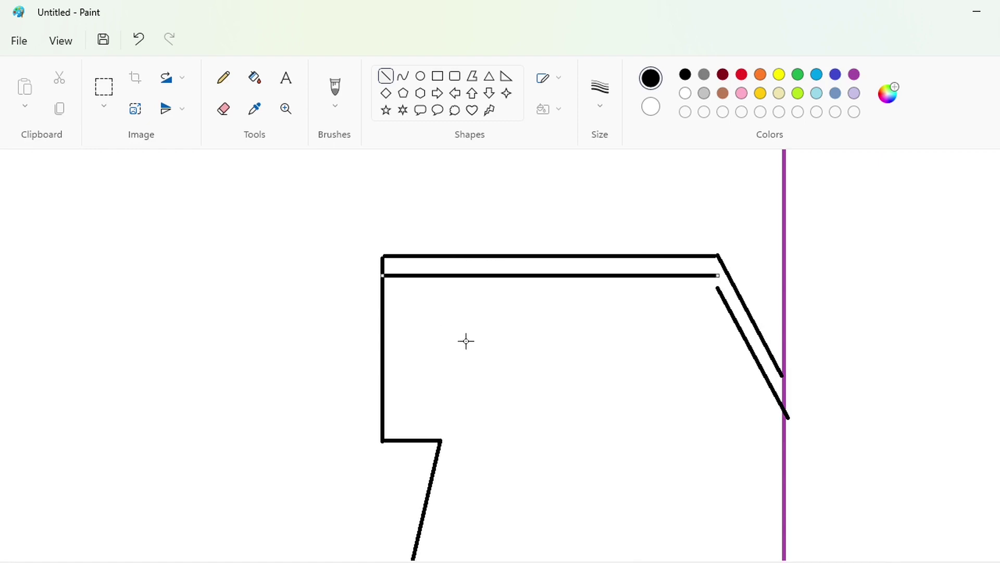
pyautogui.hotkey('ctrl', 'z')
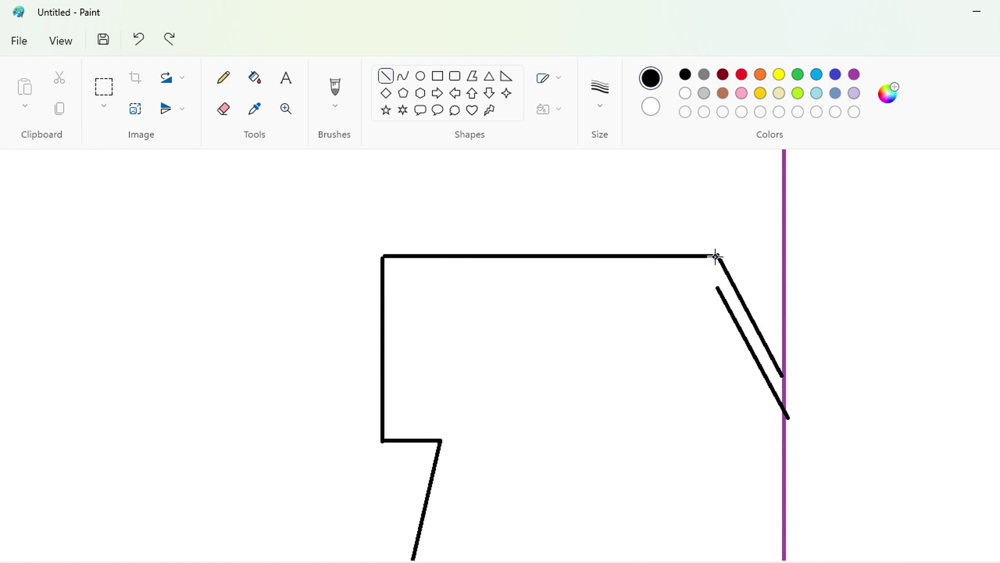
# Draw a black line along the outline's top edge and offset it downward as the parallel inner wall line
pyautogui.moveTo(716, 256); pyautogui.dragTo(382, 256)
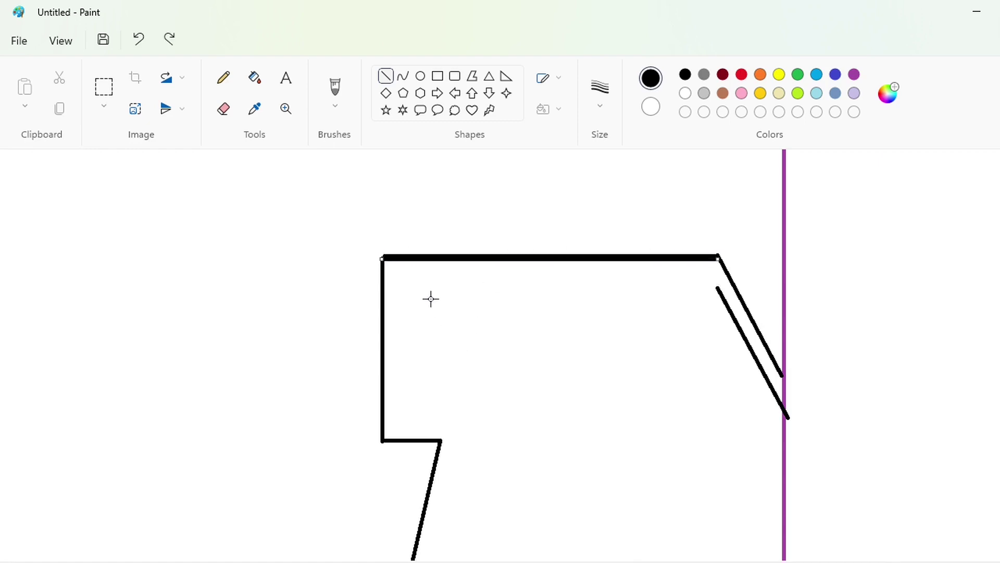
pyautogui.press('Down')
pyautogui.press('Down')
pyautogui.press('Down')
pyautogui.press('Down')
pyautogui.press('Down')
pyautogui.press('Down')
pyautogui.press('Down')
pyautogui.press('Down')
pyautogui.press('Down')
pyautogui.press('Down')
pyautogui.press('Down')
pyautogui.press('Down')
pyautogui.press('Down')
pyautogui.press('Down')
pyautogui.press('Down')
pyautogui.press('Down')
pyautogui.press('Down')
pyautogui.press('Down')
pyautogui.press('Down')
pyautogui.press('Down')
# Shift a short slanted black segment up and left so it joins the inner slanted line to the inner top line
pyautogui.press('Up')
pyautogui.press('Up')
pyautogui.press('Up')
pyautogui.press('Up')
pyautogui.press('Up')
pyautogui.press('Up')
pyautogui.press('Up')
pyautogui.press('Up')
pyautogui.press('Up')
pyautogui.press('Up')
pyautogui.press('Up')
pyautogui.press('Up')
pyautogui.press('Up')
pyautogui.press('Up')
pyautogui.press('Up')
pyautogui.press('Left')
pyautogui.press('Left')
pyautogui.press('Left')
pyautogui.press('Left')
pyautogui.press('Left')
pyautogui.press('Left')
pyautogui.press('Left')
pyautogui.press('Left')
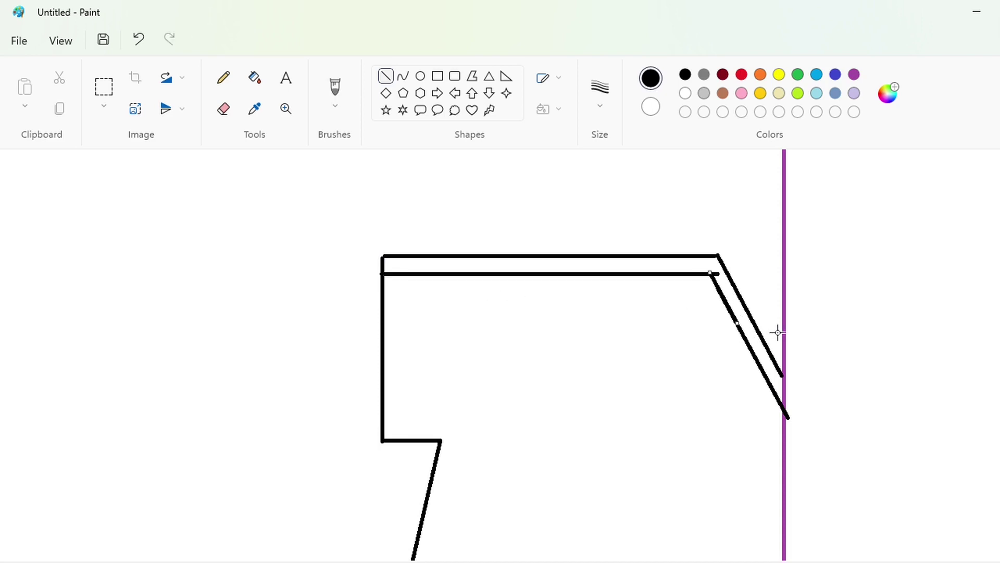
pyautogui.click(254, 77)
pyautogui.click(419, 264)
pyautogui.scroll(-1, 418, 265)
pyautogui.scroll(1, 181, 286)
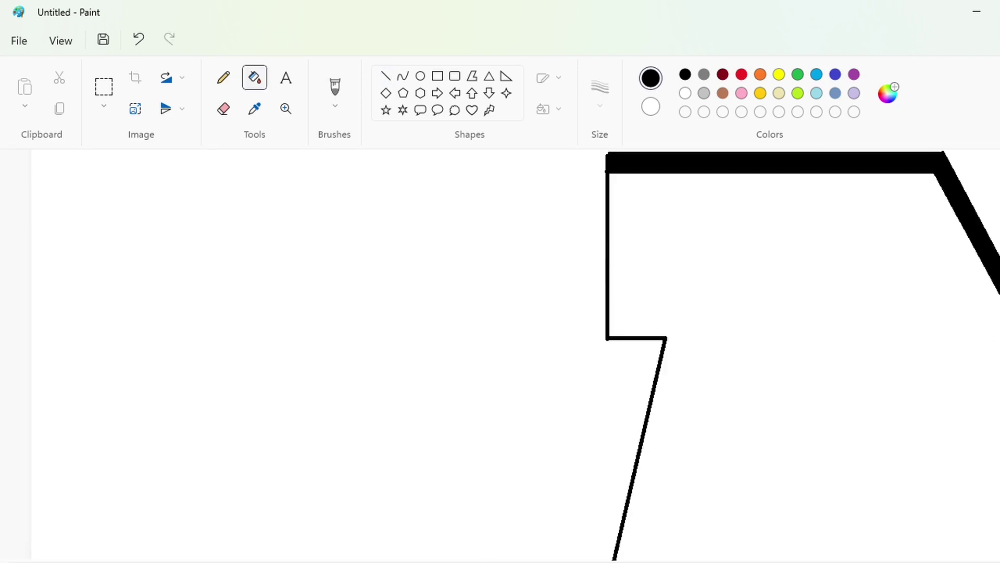
pyautogui.click(385, 75)
pyautogui.hotkey('ctrl', 'z')
# Draw inner wall lines parallel to the upper block's vertical left edge and the horizontal ledge beneath it
pyautogui.moveTo(474, 179)
pyautogui.mouseDown()
pyautogui.moveTo(473, 327)
pyautogui.moveTo(538, 318)
pyautogui.mouseUp()
pyautogui.press('Right')
pyautogui.press('Right')
pyautogui.click(561, 340)
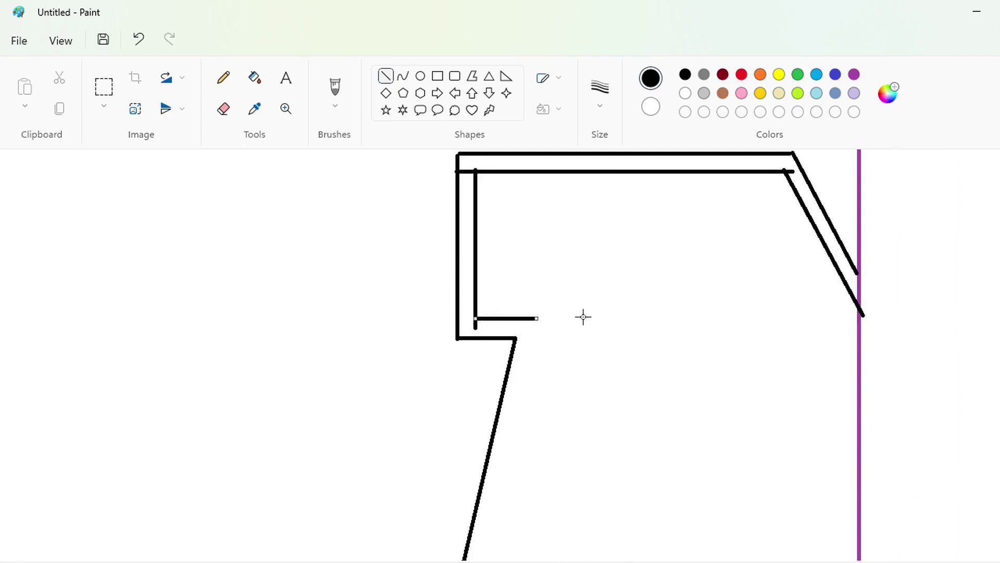
# Draw a line along the long slanted side and offset it to the right as its parallel inner wall line
pyautogui.scroll(-4, 603, 413)
pyautogui.scroll(2, 532, 212)
pyautogui.moveTo(533, 203); pyautogui.dragTo(458, 527)
pyautogui.press('Right')
pyautogui.press('Right')
pyautogui.press('Right')
pyautogui.press('Right')
pyautogui.scroll(2, 601, 467)
# Draw a short horizontal inner wall line just below the lower block's ledge, meeting the inner slanted line
pyautogui.scroll(-4, 601, 467)
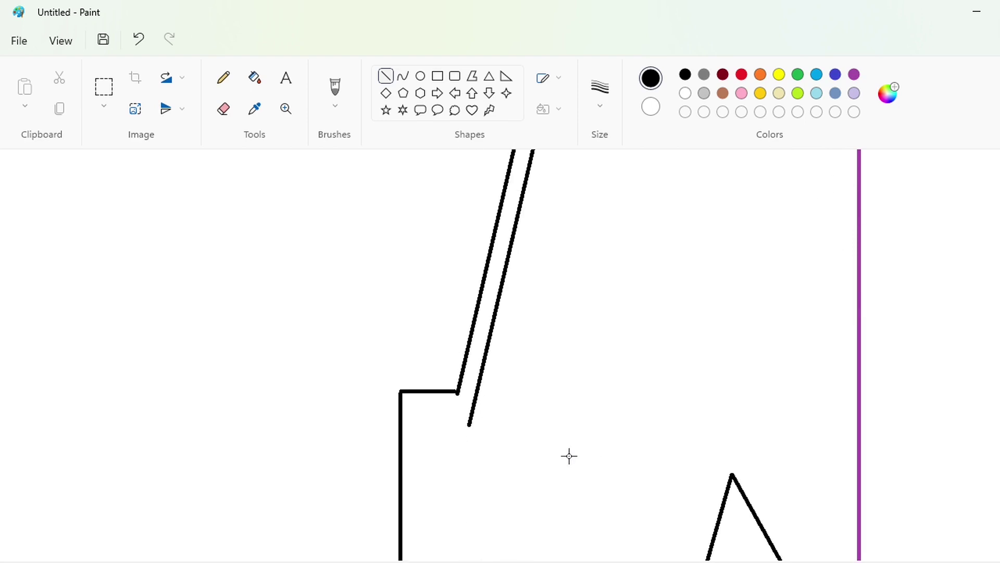
pyautogui.moveTo(430, 408); pyautogui.dragTo(478, 408)
pyautogui.scroll(-2, 582, 409)
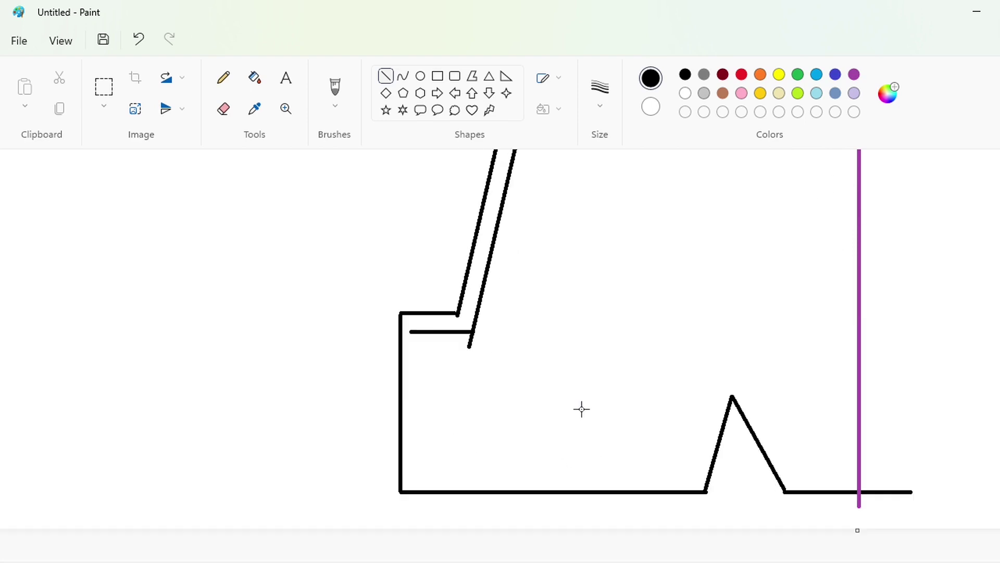
# Draw inner wall lines parallel to the lower block's left and bottom edges, and an extended line along the notch's left slanted side
pyautogui.moveTo(421, 334)
pyautogui.mouseDown()
pyautogui.moveTo(421, 473)
pyautogui.moveTo(694, 466)
pyautogui.moveTo(724, 371)
pyautogui.moveTo(733, 391)
pyautogui.moveTo(747, 313)
pyautogui.moveTo(748, 334)
pyautogui.mouseUp()
pyautogui.scroll(3, 552, 473)
pyautogui.scroll(-3, 483, 471)
pyautogui.press('Down')
pyautogui.press('Down')
pyautogui.press('Down')
pyautogui.press('Right')
pyautogui.press('Right')
pyautogui.press('Right')
pyautogui.press('Right')
pyautogui.press('Right')
pyautogui.press('Right')
pyautogui.press('Right')
pyautogui.press('Right')
pyautogui.press('Right')
pyautogui.press('Right')
pyautogui.press('Right')
pyautogui.press('Right')
pyautogui.press('Right')
pyautogui.press('Right')
pyautogui.press('Right')
pyautogui.press('Right')
pyautogui.press('Right')
pyautogui.press('Right')
pyautogui.press('Right')
pyautogui.press('Right')
pyautogui.press('Down')
pyautogui.press('Down')
pyautogui.press('Down')
pyautogui.press('Down')
pyautogui.press('Down')
pyautogui.press('Down')
pyautogui.press('Down')
pyautogui.press('Down')
pyautogui.press('Down')
pyautogui.press('Down')
pyautogui.press('Down')
pyautogui.press('Down')
pyautogui.press('Down')
pyautogui.press('Down')
pyautogui.press('Down')
pyautogui.press('Down')
pyautogui.press('Down')
pyautogui.press('Down')
pyautogui.press('Down')
pyautogui.press('Down')
pyautogui.press('Left')
pyautogui.press('Left')
pyautogui.press('Left')
pyautogui.press('Left')
pyautogui.press('Left')
pyautogui.press('Left')
pyautogui.press('Left')
pyautogui.press('Left')
pyautogui.press('Left')
pyautogui.press('Left')
pyautogui.press('Left')
pyautogui.press('Left')
pyautogui.press('Left')
pyautogui.press('Left')
pyautogui.press('Left')
pyautogui.press('Left')
pyautogui.press('Left')
pyautogui.press('Left')
pyautogui.press('Left')
pyautogui.press('Left')
pyautogui.press('Left')
pyautogui.press('Left')
pyautogui.press('Left')
pyautogui.press('Left')
pyautogui.press('Left')
pyautogui.press('Up')
pyautogui.press('Up')
pyautogui.press('Up')
pyautogui.press('Up')
pyautogui.press('Up')
pyautogui.press('Up')
pyautogui.press('Up')
pyautogui.press('Up')
pyautogui.press('Up')
pyautogui.press('Up')
pyautogui.press('Up')
pyautogui.press('Up')
pyautogui.press('Up')
pyautogui.press('Up')
pyautogui.press('Up')
pyautogui.press('Up')
pyautogui.press('Up')
pyautogui.press('Up')
pyautogui.press('Up')
pyautogui.press('Right')
pyautogui.press('Right')
pyautogui.press('Right')
pyautogui.press('Right')
pyautogui.press('Right')
pyautogui.press('Right')
pyautogui.press('Right')
pyautogui.press('Right')
pyautogui.press('Right')
pyautogui.press('Right')
pyautogui.press('Right')
pyautogui.press('Right')
pyautogui.press('Right')
pyautogui.press('Right')
pyautogui.press('Right')
pyautogui.press('Right')
pyautogui.press('Right')
pyautogui.press('Right')
pyautogui.press('Right')
pyautogui.press('Right')
pyautogui.press('Down')
pyautogui.press('Down')
pyautogui.press('Down')
pyautogui.press('Down')
pyautogui.press('Down')
pyautogui.press('Down')
pyautogui.press('Down')
pyautogui.press('Down')
pyautogui.press('Down')
pyautogui.press('Down')
pyautogui.press('Down')
pyautogui.press('Down')
pyautogui.press('Down')
pyautogui.press('Down')
pyautogui.press('Down')
pyautogui.press('Down')
pyautogui.press('Down')
pyautogui.press('Down')
pyautogui.press('Down')
pyautogui.press('Down')
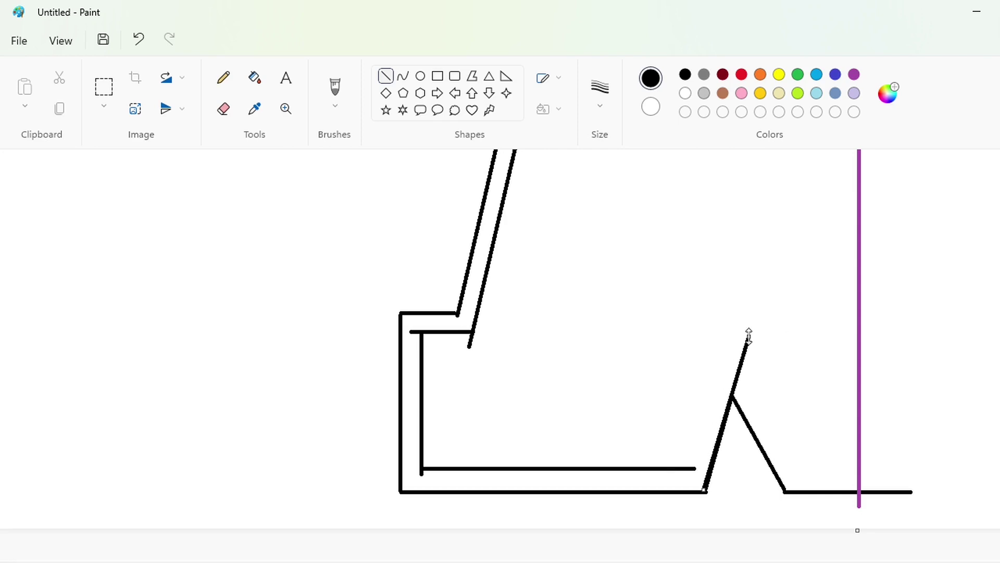
# Shift the extended slanted line up and to the left as the inner wall line of the notch's left side
pyautogui.press('Left')
pyautogui.press('Left')
pyautogui.press('Left')
pyautogui.press('Left')
pyautogui.press('Left')
pyautogui.press('Left')
pyautogui.press('Up')
pyautogui.press('Up')
pyautogui.press('Up')
pyautogui.press('Up')
pyautogui.press('Up')
pyautogui.press('Up')
pyautogui.press('Up')
pyautogui.press('Up')
pyautogui.press('Up')
pyautogui.press('Up')
pyautogui.press('Up')
pyautogui.press('Up')
pyautogui.press('Up')
pyautogui.press('Up')
pyautogui.press('Up')
pyautogui.press('Up')
pyautogui.press('Up')
pyautogui.press('Up')
pyautogui.press('Up')
pyautogui.press('Up')
pyautogui.press('Up')
pyautogui.press('Up')
pyautogui.press('Up')
pyautogui.press('Left')
pyautogui.press('Left')
pyautogui.press('Left')
pyautogui.press('Left')
pyautogui.press('Left')
pyautogui.press('Left')
pyautogui.press('Left')
pyautogui.press('Left')
pyautogui.press('Left')
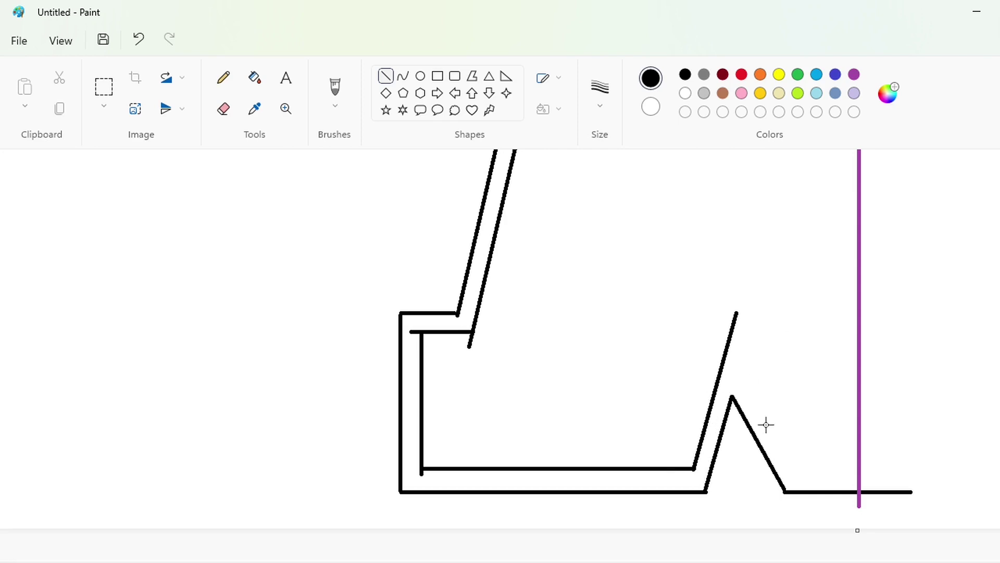
# Draw inner wall lines above the short bottom segment crossing the centre line and parallel to the notch's right slanted side
pyautogui.moveTo(788, 469); pyautogui.dragTo(872, 468)
pyautogui.moveTo(723, 375); pyautogui.dragTo(793, 500)
pyautogui.press('Up')
pyautogui.press('Up')
pyautogui.press('Up')
pyautogui.press('Up')
pyautogui.press('Up')
pyautogui.press('Up')
pyautogui.press('Up')
pyautogui.press('Up')
pyautogui.press('Up')
pyautogui.press('Up')
pyautogui.press('Up')
pyautogui.press('Up')
pyautogui.press('Up')
pyautogui.press('Up')
pyautogui.press('Up')
pyautogui.press('Up')
pyautogui.press('Up')
pyautogui.press('Up')
pyautogui.press('Up')
pyautogui.press('Right')
pyautogui.press('Right')
pyautogui.press('Right')
pyautogui.press('Right')
pyautogui.press('Left')
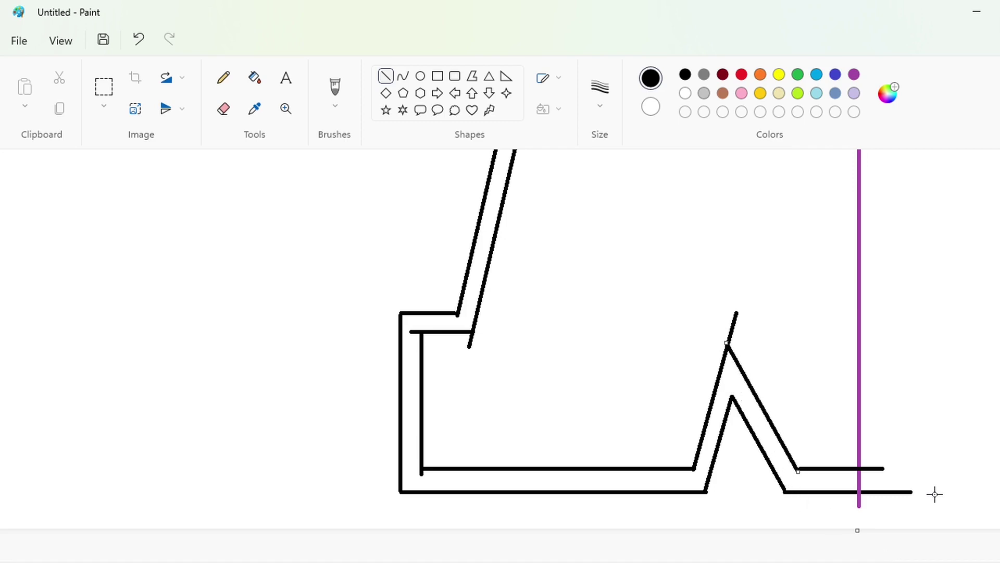
# Fill the space between the outer and inner profile lines with black along the whole wall
pyautogui.scroll(-2, 499, 258)
pyautogui.click(255, 77)
pyautogui.click(499, 250)
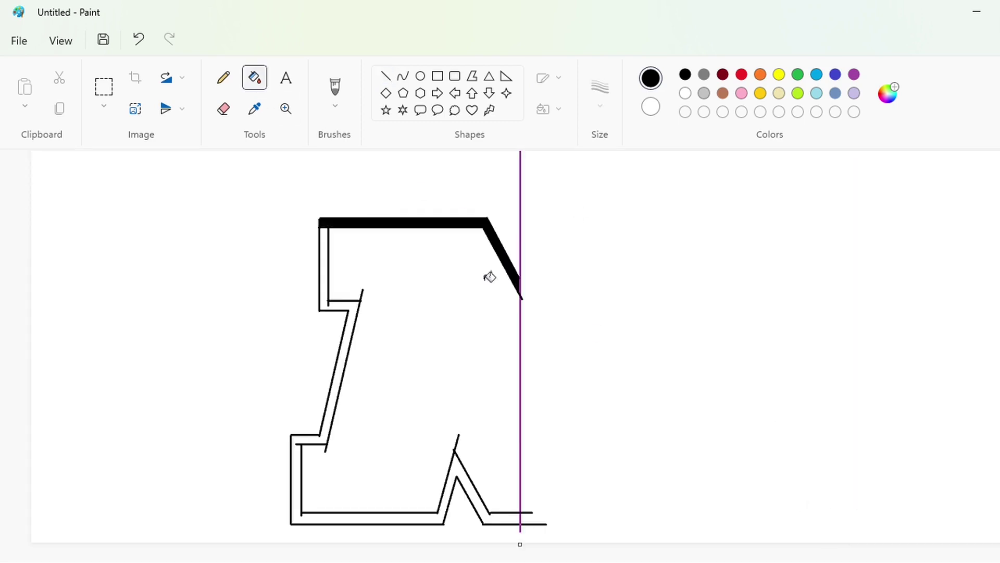
pyautogui.click(336, 394)
pyautogui.scroll(2, 665, 527)
pyautogui.hscroll(5, 666, 527)
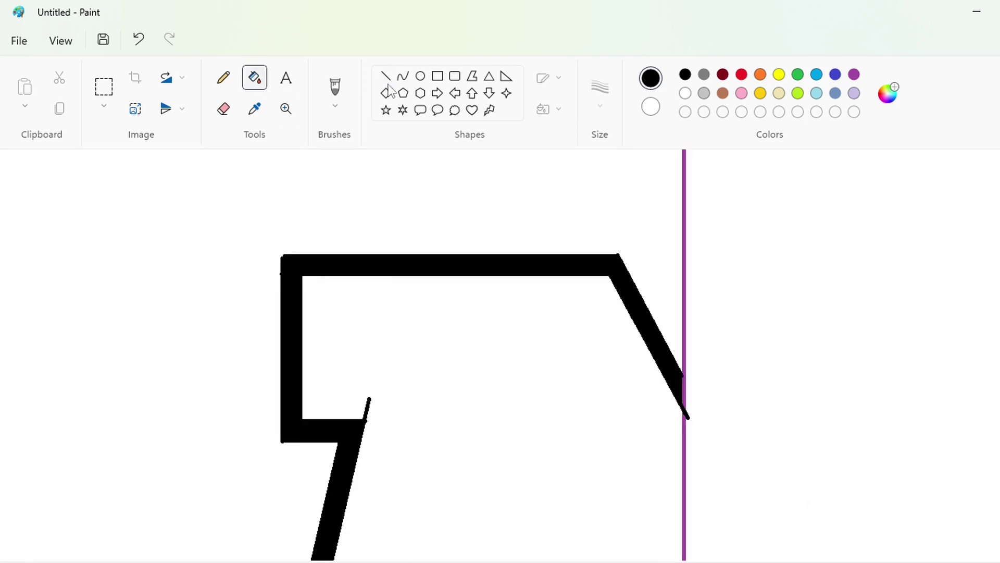
# Thicken the top wall and its slanted right wall with extra black lines along their inner edges
pyautogui.click(385, 75)
pyautogui.moveTo(302, 279)
pyautogui.mouseDown()
pyautogui.moveTo(607, 280)
pyautogui.moveTo(702, 448)
pyautogui.mouseUp()
pyautogui.click(835, 277)
pyautogui.click(766, 430)
pyautogui.moveTo(607, 281); pyautogui.dragTo(695, 442)
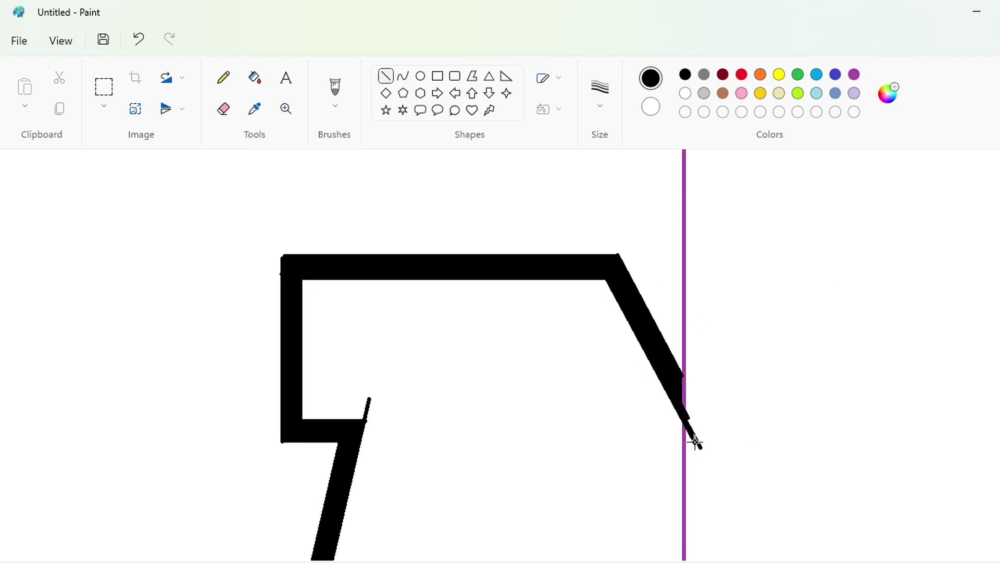
# Remove the stray line ends beneath the lower ledge's inner corner and above the notch's peak, using white
pyautogui.click(686, 93)
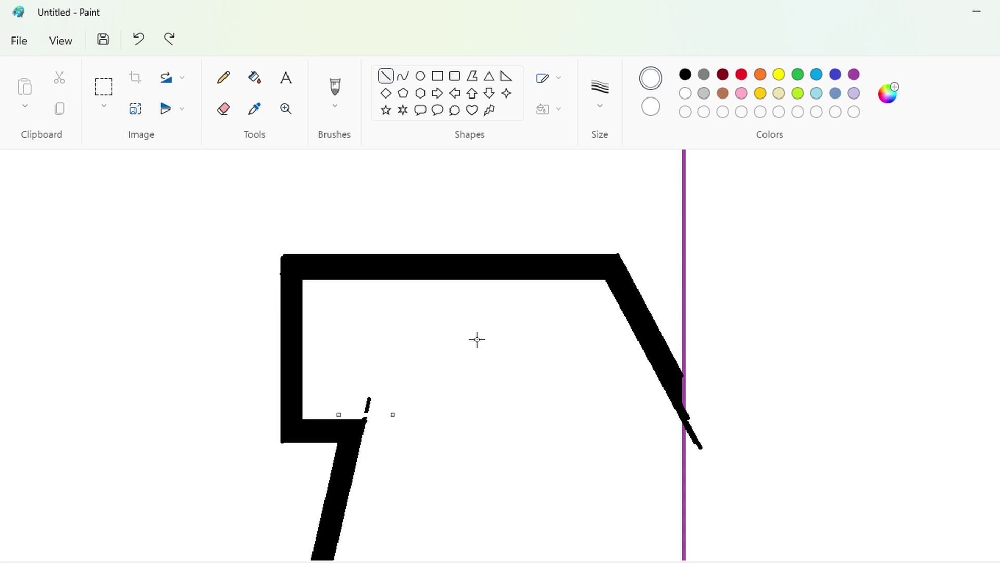
pyautogui.scroll(-8, 475, 348)
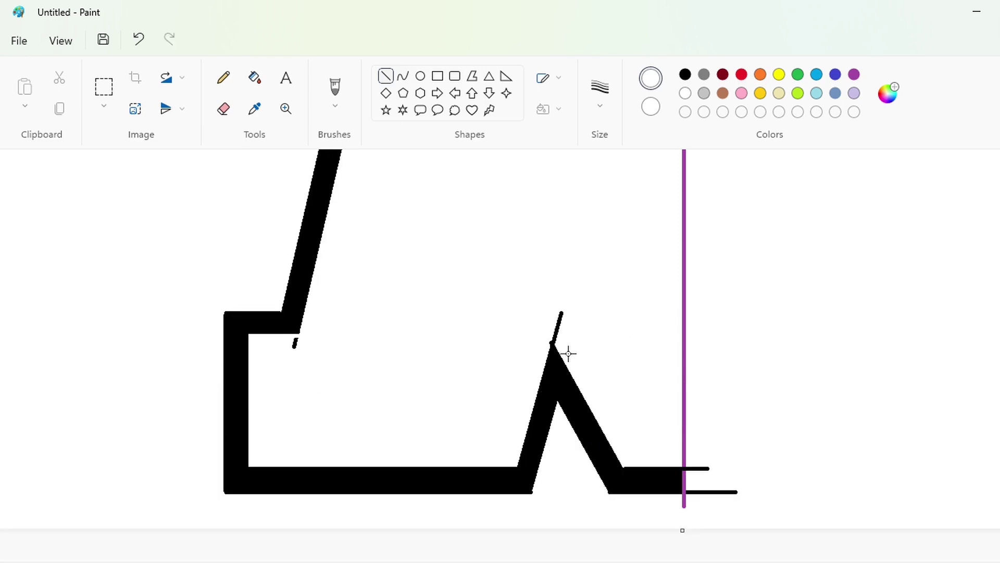
pyautogui.moveTo(568, 353); pyautogui.dragTo(533, 301)
pyautogui.click(255, 77)
pyautogui.click(295, 342)
pyautogui.click(224, 108)
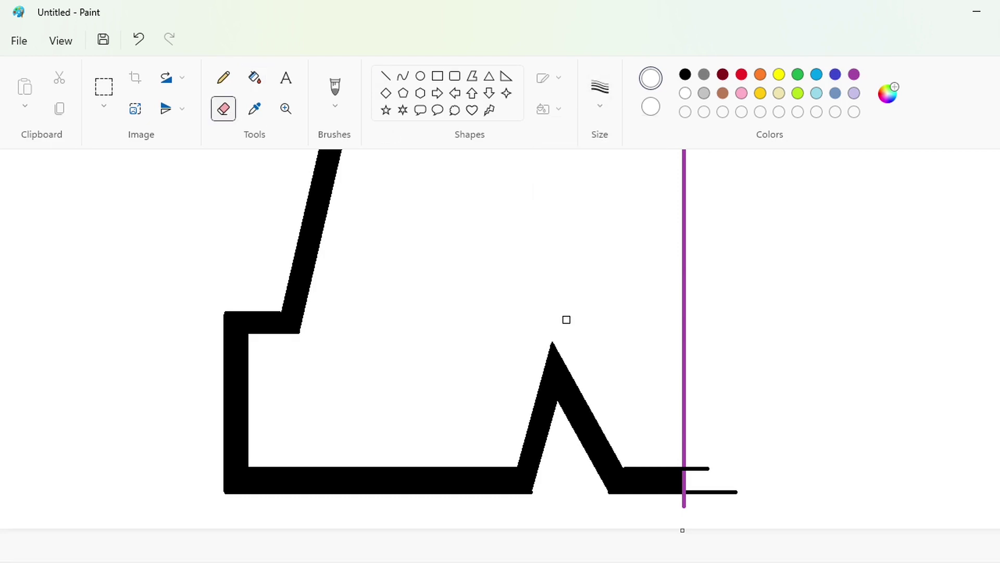
# Cover the stray line end above the upper ledge's inner corner with a white line
pyautogui.scroll(6, 567, 319)
pyautogui.click(385, 76)
pyautogui.moveTo(382, 289); pyautogui.dragTo(369, 376)
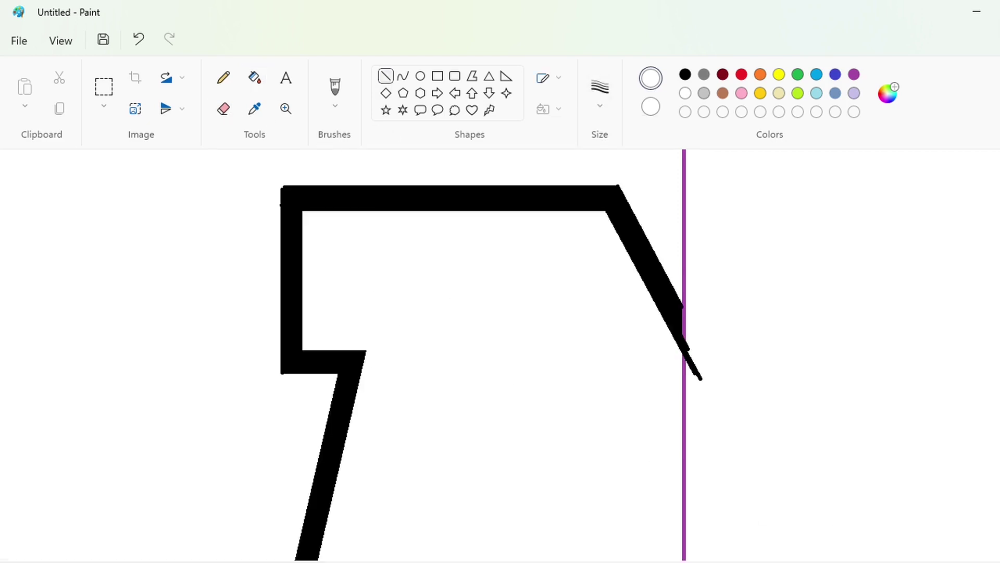
pyautogui.keyDown('ctrl'); pyautogui.scroll(-2, 895, 502); pyautogui.keyUp('ctrl')
pyautogui.keyDown('ctrl'); pyautogui.scroll(1, 898, 520); pyautogui.keyUp('ctrl')
pyautogui.hscroll(3, 897, 519)
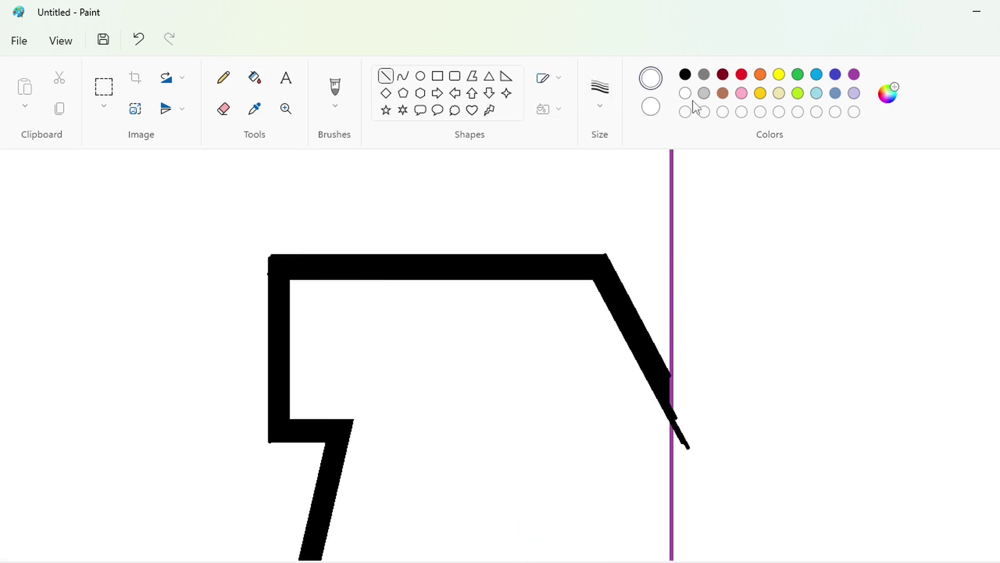
pyautogui.moveTo(591, 307); pyautogui.dragTo(690, 489)
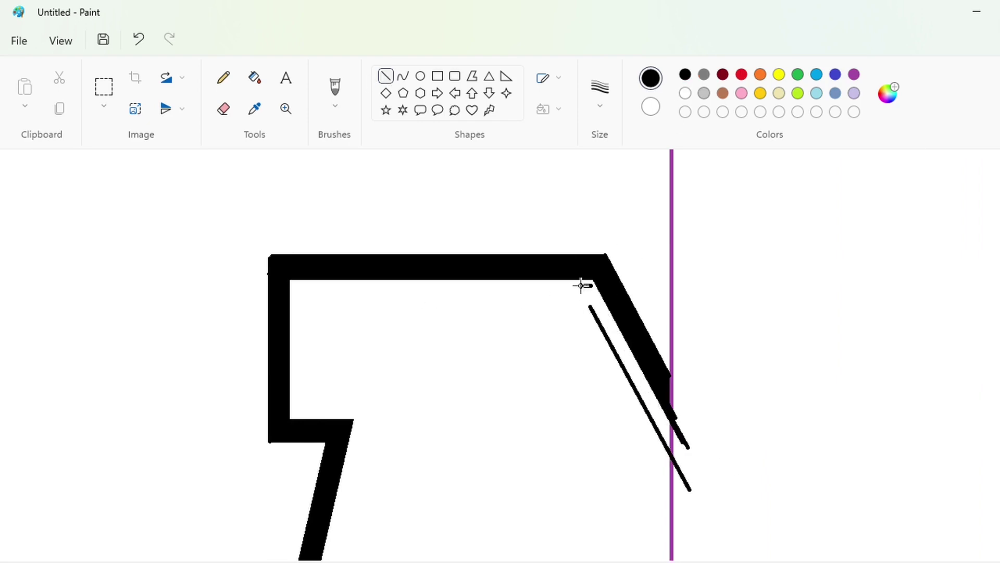
pyautogui.moveTo(591, 286); pyautogui.dragTo(303, 285)
pyautogui.moveTo(447, 285); pyautogui.dragTo(447, 299)
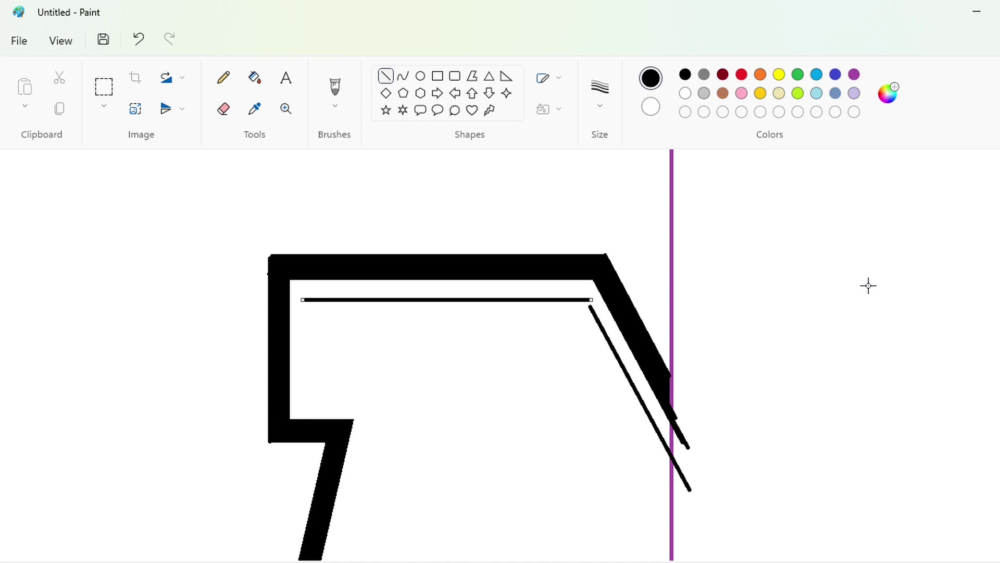
pyautogui.hotkey('ctrl', 'z')
pyautogui.hotkey('ctrl', 'z')
# Draw a black line parallel to the slanted upper-right wall and offset it inward, ending at the centre line
pyautogui.moveTo(594, 284); pyautogui.dragTo(686, 463)
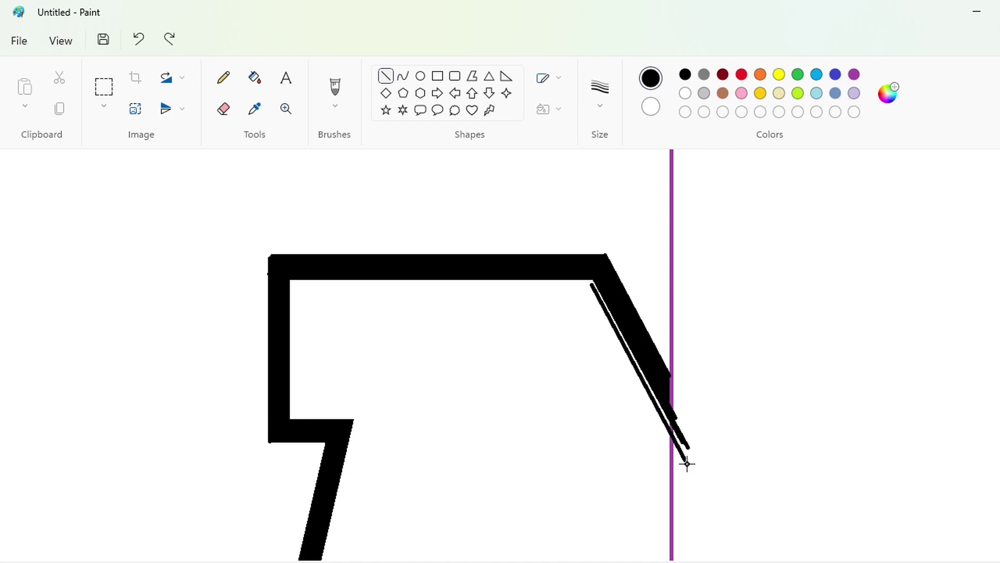
pyautogui.press('Down')
pyautogui.press('Down')
pyautogui.press('Down')
pyautogui.press('Down')
pyautogui.press('Down')
pyautogui.press('Down')
pyautogui.press('Down')
pyautogui.press('Down')
pyautogui.press('Down')
pyautogui.press('Down')
pyautogui.press('Down')
pyautogui.press('Down')
pyautogui.press('Left')
pyautogui.press('Left')
pyautogui.press('Left')
pyautogui.press('Left')
pyautogui.press('Up')
pyautogui.press('Up')
pyautogui.press('Up')
pyautogui.press('Up')
pyautogui.press('Up')
pyautogui.press('Up')
pyautogui.press('Up')
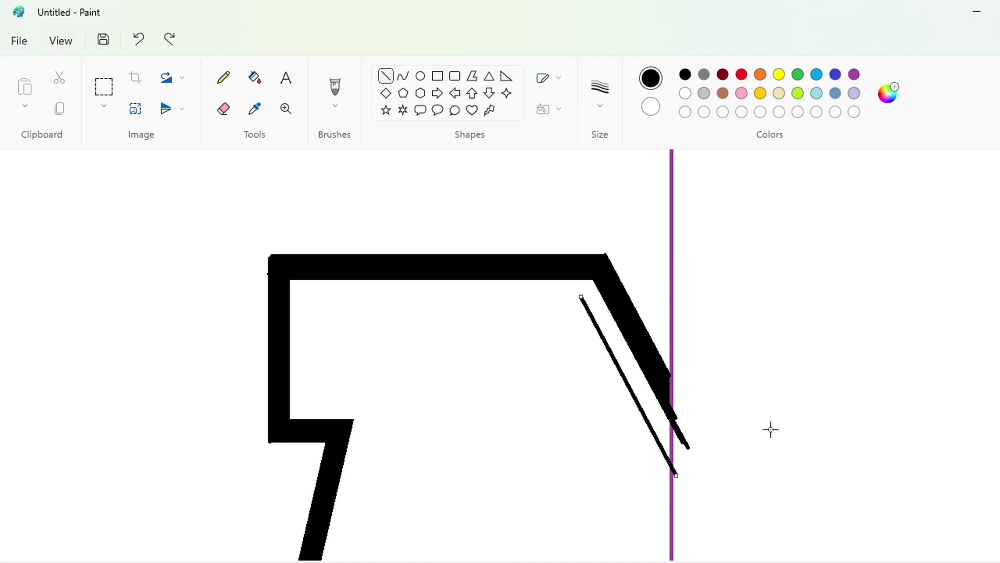
pyautogui.press('Down')
pyautogui.press('Down')
pyautogui.press('Down')
# Draw a horizontal black line inside the top wall and position it to meet the inner slanted line
pyautogui.moveTo(319, 308); pyautogui.dragTo(599, 308)
pyautogui.press('Left')
pyautogui.press('Left')
pyautogui.press('Left')
pyautogui.press('Left')
pyautogui.press('Left')
pyautogui.press('Left')
pyautogui.press('Left')
pyautogui.press('Left')
pyautogui.press('Left')
pyautogui.press('Left')
pyautogui.press('Left')
pyautogui.press('Left')
pyautogui.press('Left')
pyautogui.press('Left')
pyautogui.press('Left')
pyautogui.press('Left')
pyautogui.press('Left')
pyautogui.press('Left')
pyautogui.press('Left')
pyautogui.press('Left')
pyautogui.press('Up')
pyautogui.press('Up')
pyautogui.press('Up')
pyautogui.press('Up')
pyautogui.press('Up')
pyautogui.press('Up')
pyautogui.press('Up')
pyautogui.press('Up')
pyautogui.press('Up')
pyautogui.press('Up')
# Draw a vertical black line inside the upper-left wall and a horizontal one above the upper ledge, moving the horizontal line down slightly
pyautogui.scroll(-2, 859, 326)
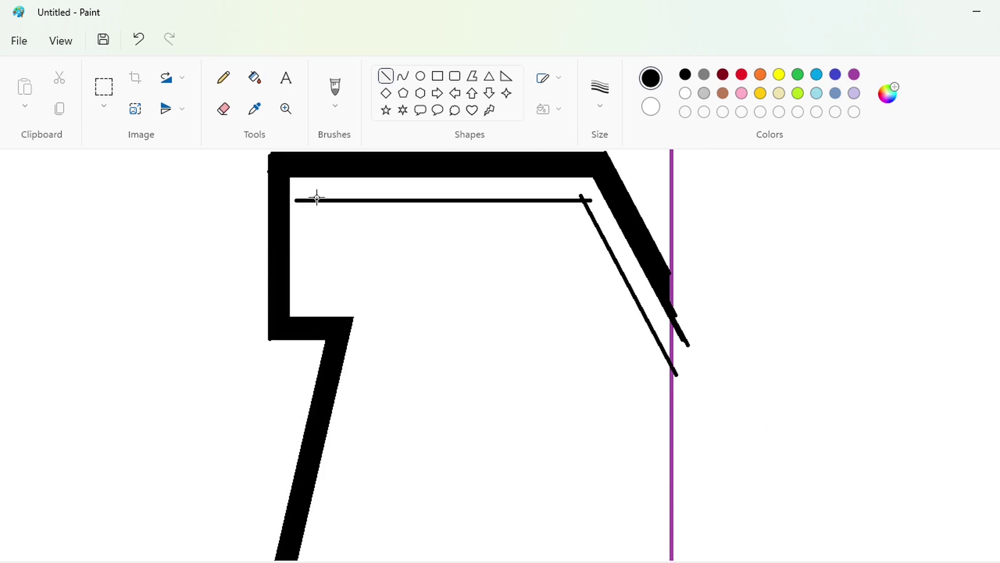
pyautogui.moveTo(312, 200)
pyautogui.mouseDown()
pyautogui.moveTo(311, 302)
pyautogui.moveTo(386, 292)
pyautogui.mouseUp()
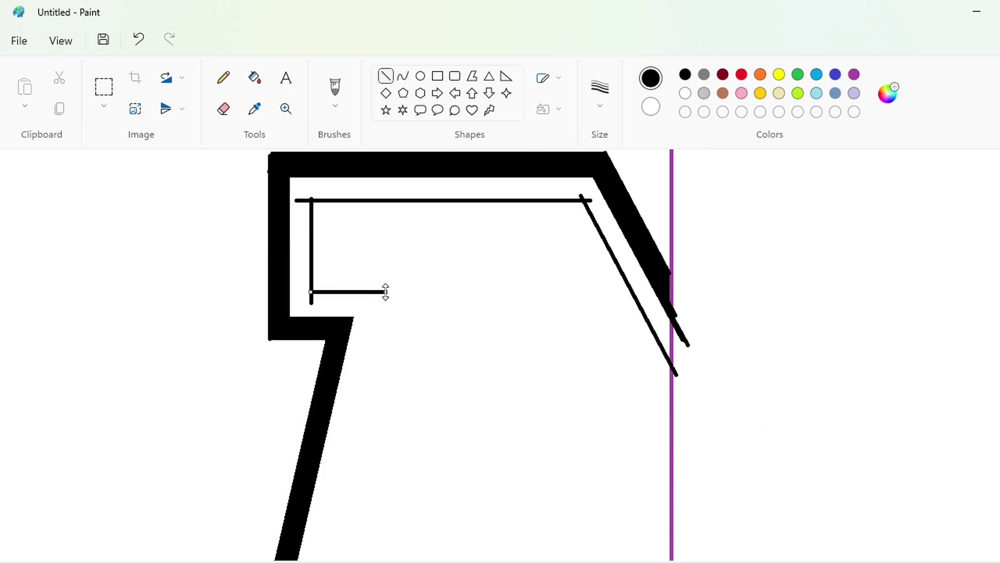
pyautogui.press('Down')
pyautogui.press('Down')
pyautogui.press('Down')
pyautogui.press('Down')
pyautogui.press('Down')
pyautogui.press('Down')
pyautogui.press('Down')
pyautogui.press('Down')
# Draw a black line parallel to the slanted left wall and offset it inward, crossing the inner line above the upper ledge
pyautogui.scroll(-2, 473, 380)
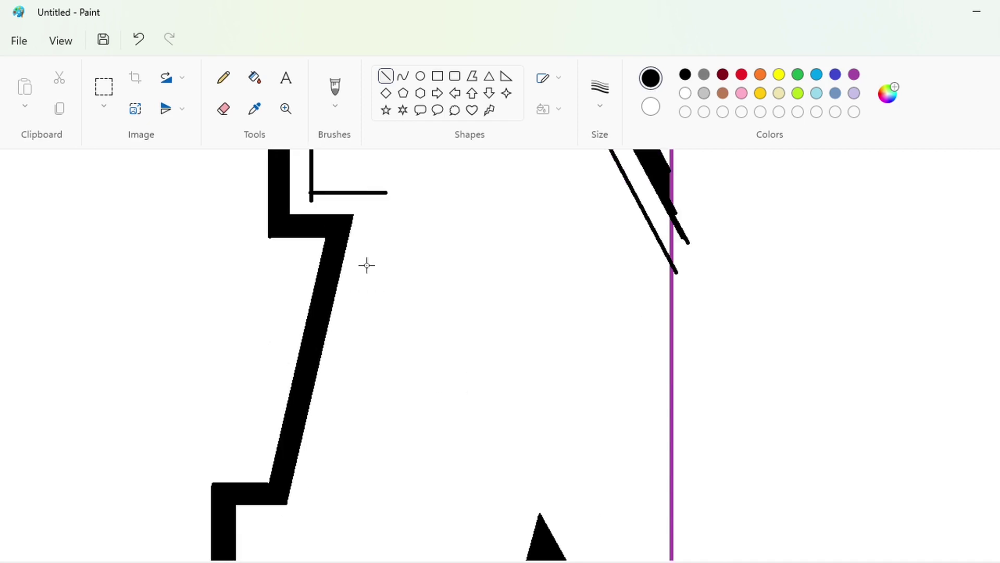
pyautogui.moveTo(369, 193)
pyautogui.mouseDown()
pyautogui.moveTo(277, 557)
pyautogui.moveTo(364, 176)
pyautogui.mouseUp()
pyautogui.press('Right')
pyautogui.press('Right')
pyautogui.press('Right')
pyautogui.press('Right')
pyautogui.press('Right')
pyautogui.press('Right')
pyautogui.press('Right')
pyautogui.press('Right')
pyautogui.press('Right')
pyautogui.press('Right')
pyautogui.press('Right')
pyautogui.press('Right')
pyautogui.scroll(2, 536, 382)
# Draw a short horizontal black line beneath the lower ledge and move it down to meet the inner slanted line
pyautogui.scroll(-4, 536, 383)
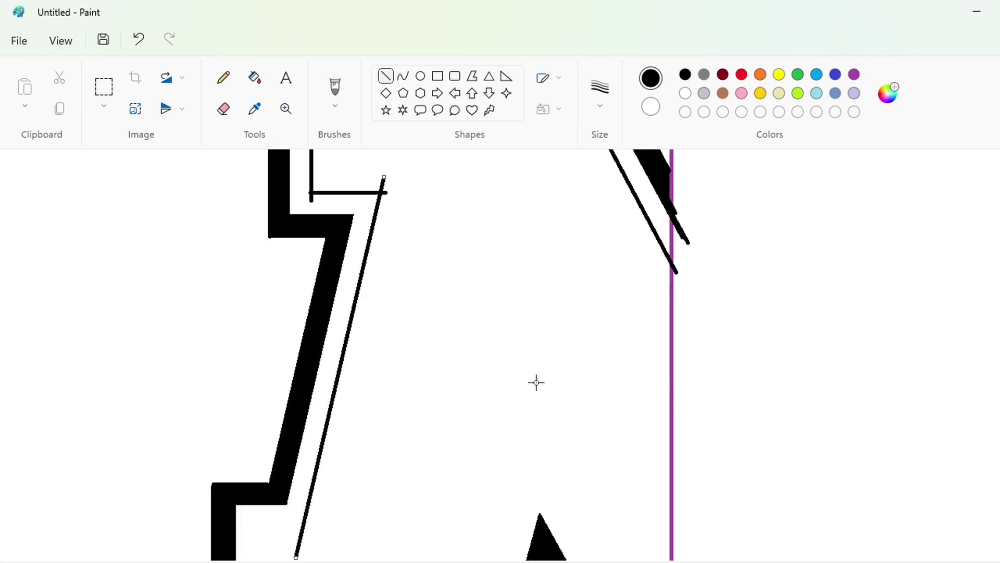
pyautogui.moveTo(301, 415); pyautogui.dragTo(301, 415)
pyautogui.press('Down')
pyautogui.press('Down')
pyautogui.press('Down')
pyautogui.press('Down')
pyautogui.press('Down')
pyautogui.press('Down')
pyautogui.press('Down')
pyautogui.press('Down')
pyautogui.press('Down')
pyautogui.press('Down')
pyautogui.press('Down')
pyautogui.press('Down')
pyautogui.press('Down')
pyautogui.press('Down')
pyautogui.press('Down')
pyautogui.press('Down')
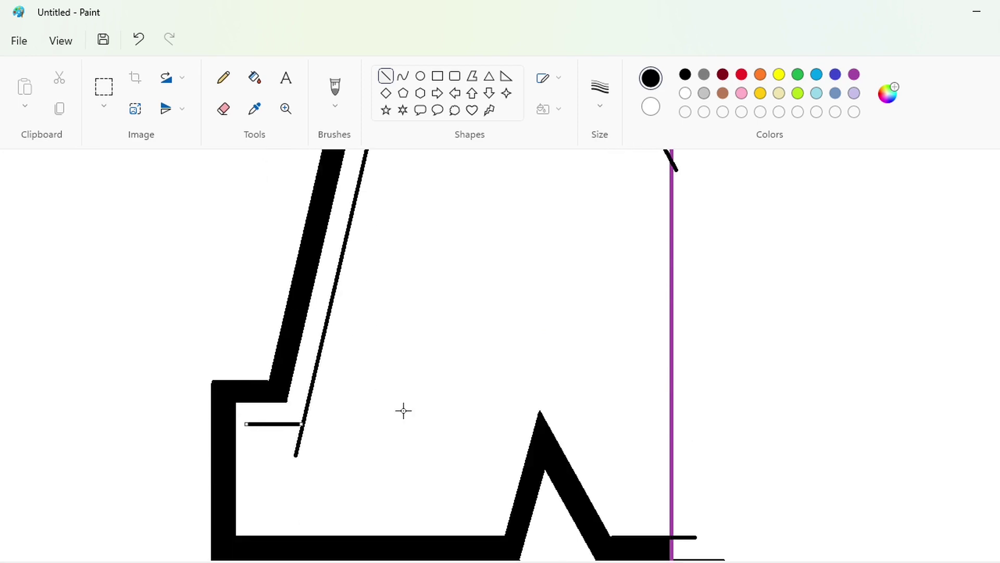
# Draw a vertical black line inside the lower-left wall and a horizontal line above the bottom wall, ending at the notch's left side
pyautogui.scroll(-2, 404, 410)
pyautogui.moveTo(260, 357)
pyautogui.mouseDown()
pyautogui.moveTo(260, 449)
pyautogui.moveTo(508, 442)
pyautogui.mouseUp()
pyautogui.scroll(6, 389, 446)
pyautogui.scroll(-6, 389, 447)
pyautogui.scroll(6, 415, 460)
pyautogui.scroll(-6, 415, 460)
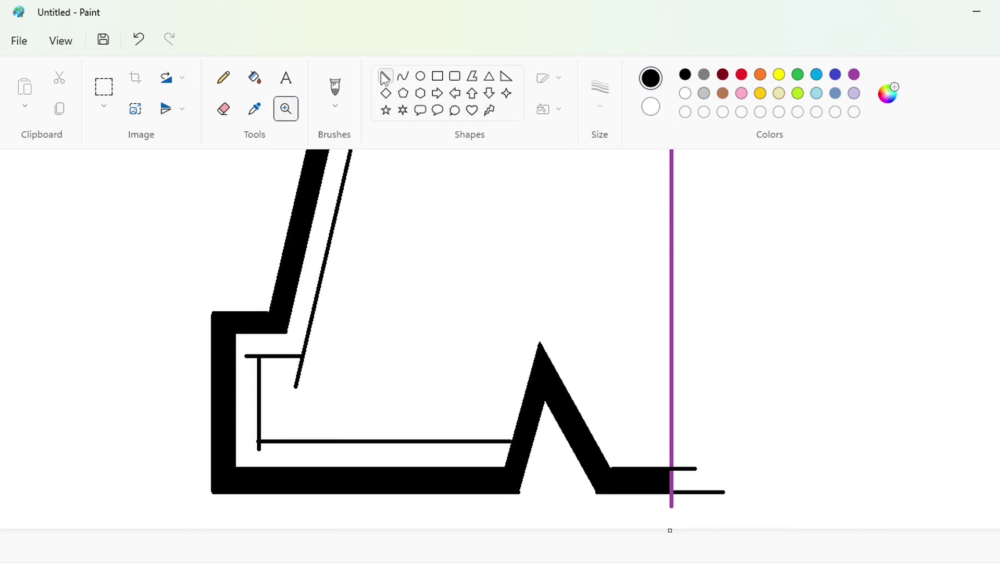
# Replace the inner bottom line with a slightly lower, shorter one and draw a slanted line parallel to the notch's left side
pyautogui.hotkey('ctrl', 'z')
pyautogui.moveTo(259, 441)
pyautogui.mouseDown()
pyautogui.moveTo(492, 440)
pyautogui.moveTo(554, 264)
pyautogui.moveTo(549, 286)
pyautogui.moveTo(538, 273)
pyautogui.mouseUp()
pyautogui.scroll(6, 770, 480)
pyautogui.scroll(-6, 770, 481)
# Draw a black line parallel to the notch's right side and offset it upward so it crosses the inner left slant above the peak
pyautogui.moveTo(623, 483); pyautogui.dragTo(507, 272)
pyautogui.press('Up')
pyautogui.press('Up')
pyautogui.press('Up')
pyautogui.press('Up')
pyautogui.press('Up')
pyautogui.press('Up')
pyautogui.press('Up')
pyautogui.press('Up')
pyautogui.press('Up')
pyautogui.press('Up')
pyautogui.press('Up')
pyautogui.press('Up')
pyautogui.press('Up')
pyautogui.press('Up')
pyautogui.press('Up')
pyautogui.press('Up')
pyautogui.press('Up')
pyautogui.press('Up')
pyautogui.press('Up')
pyautogui.press('Up')
pyautogui.press('Right')
pyautogui.press('Right')
pyautogui.press('Down')
pyautogui.press('Down')
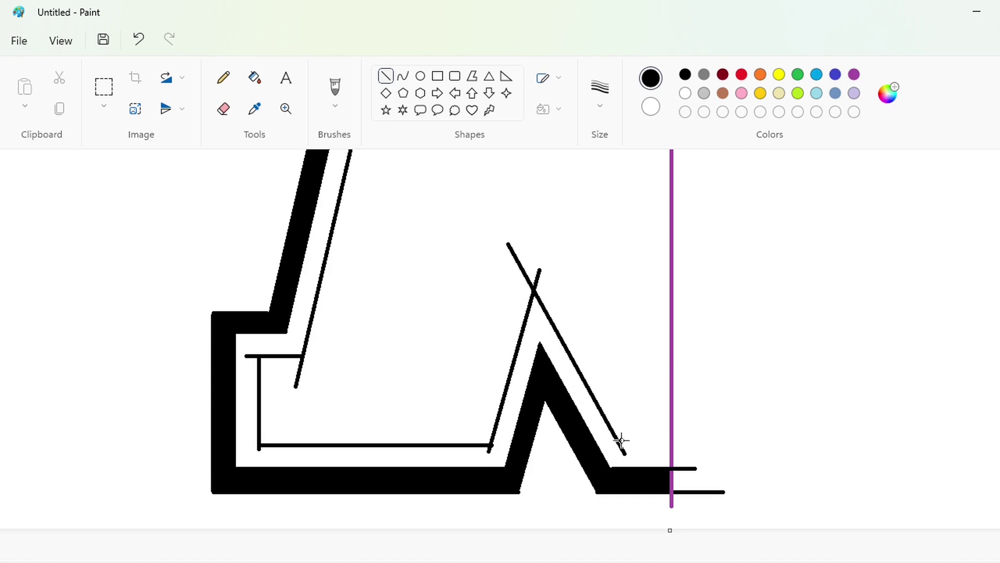
# Draw a horizontal black line above the bottom wall, running from the notch's inner right slant across the centre line
pyautogui.moveTo(593, 440); pyautogui.dragTo(672, 440)
pyautogui.press('Left')
pyautogui.press('Left')
pyautogui.press('Left')
pyautogui.press('Left')
pyautogui.press('Left')
pyautogui.press('Left')
pyautogui.press('Left')
pyautogui.press('Left')
pyautogui.press('Left')
pyautogui.press('Left')
pyautogui.press('Left')
pyautogui.press('Left')
pyautogui.press('Left')
pyautogui.press('Left')
pyautogui.press('Left')
pyautogui.press('Left')
pyautogui.press('Left')
pyautogui.press('Left')
pyautogui.press('Left')
pyautogui.press('Left')
pyautogui.press('Down')
pyautogui.press('Down')
pyautogui.press('Right')
pyautogui.press('Right')
pyautogui.press('Right')
pyautogui.press('Right')
pyautogui.press('Right')
pyautogui.press('Right')
pyautogui.press('Right')
pyautogui.press('Right')
pyautogui.press('Right')
pyautogui.press('Right')
pyautogui.press('Right')
pyautogui.press('Right')
pyautogui.press('Right')
pyautogui.press('Right')
pyautogui.press('Right')
pyautogui.press('Right')
pyautogui.press('Right')
pyautogui.press('Right')
pyautogui.press('Right')
pyautogui.press('Right')
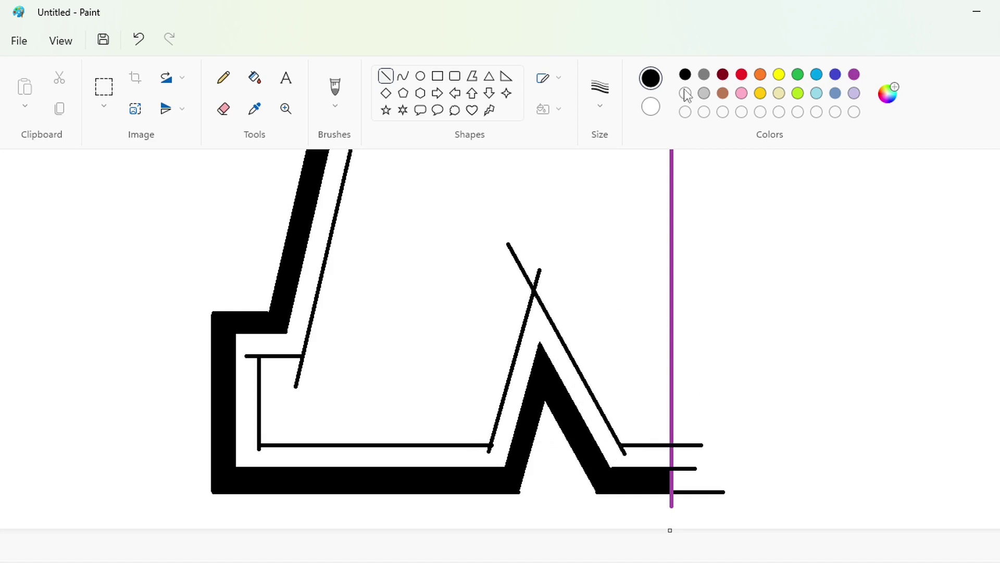
# Draw white lines along the inner contour's lower corners and notch peak to separate the overshooting line ends
pyautogui.click(685, 93)
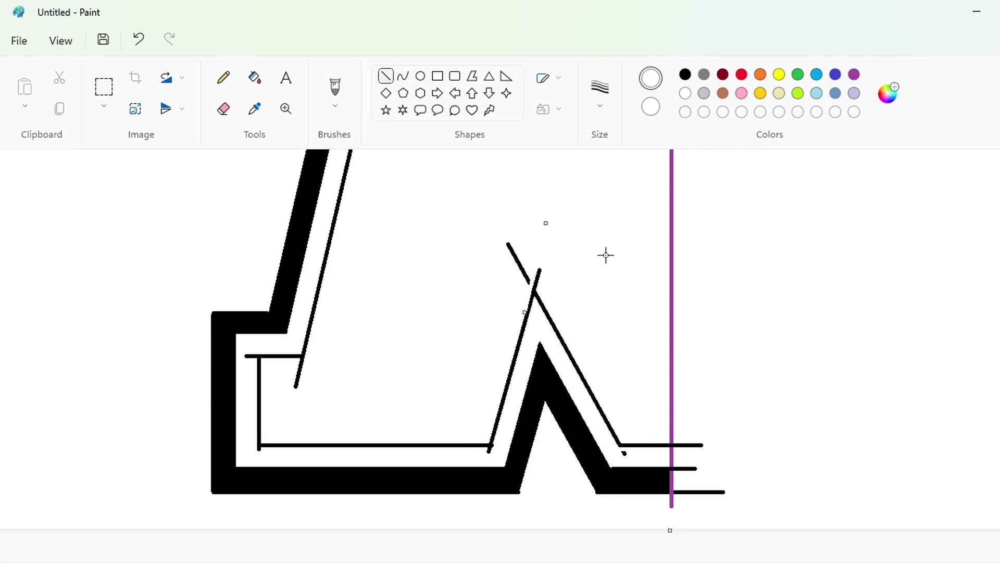
pyautogui.press('Left')
pyautogui.press('Left')
pyautogui.press('Left')
pyautogui.press('Left')
pyautogui.moveTo(546, 223)
pyautogui.mouseDown()
pyautogui.moveTo(554, 220)
pyautogui.moveTo(509, 232)
pyautogui.mouseUp()
pyautogui.press('Left')
pyautogui.press('Left')
pyautogui.press('Left')
pyautogui.press('Left')
pyautogui.press('Left')
pyautogui.press('Left')
pyautogui.press('Left')
pyautogui.press('Left')
pyautogui.press('Left')
pyautogui.press('Left')
pyautogui.press('Left')
pyautogui.press('Left')
pyautogui.press('Left')
pyautogui.press('Left')
# Erase the leftover line stubs above the notch peak and at the inner contour's lower-left corners
pyautogui.click(255, 77)
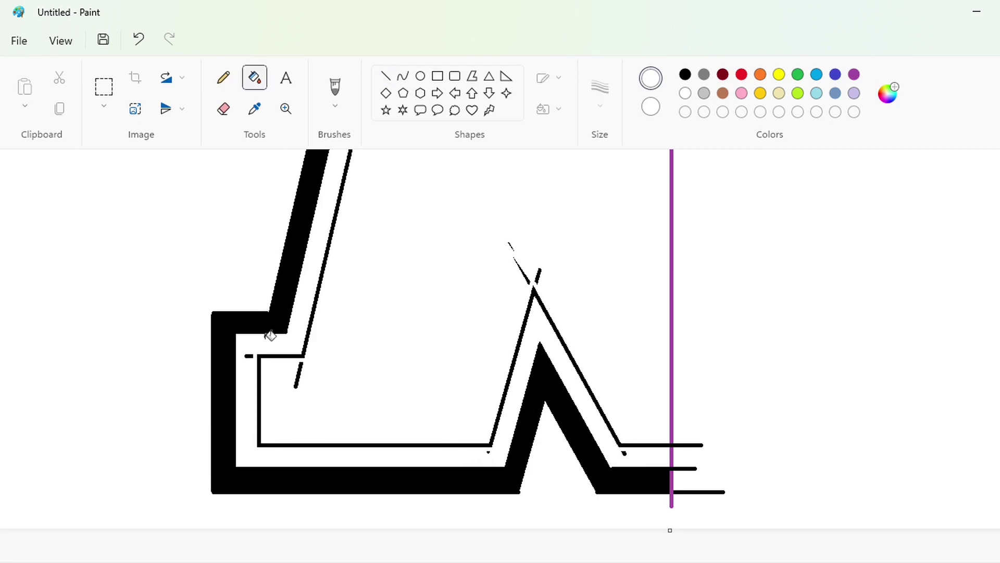
pyautogui.click(224, 109)
pyautogui.moveTo(508, 240); pyautogui.dragTo(524, 277)
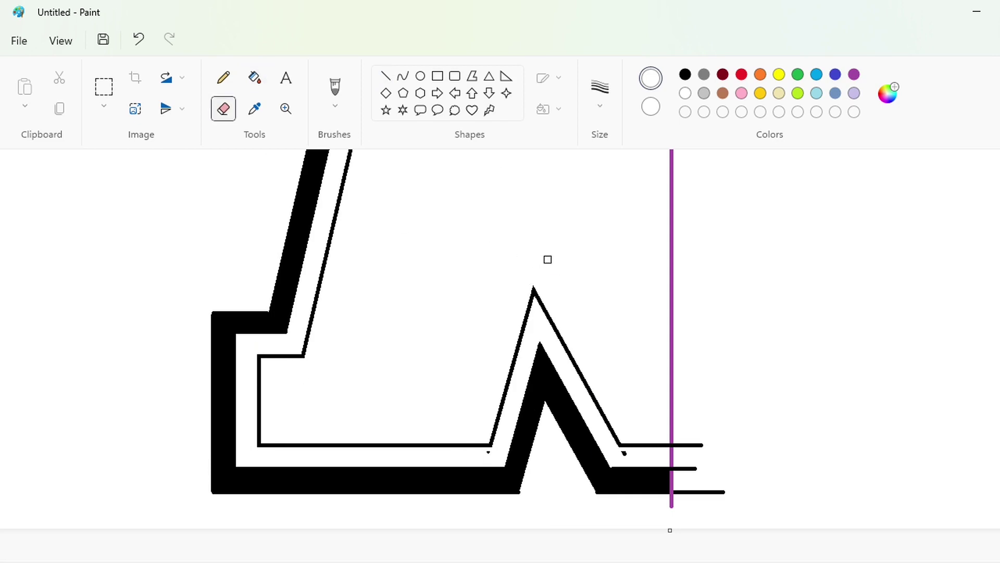
# Redraw the lower part of the purple centre line and separate the overshooting line ends at the inner contour's upper corners with white lines
pyautogui.click(854, 74)
pyautogui.click(385, 76)
pyautogui.moveTo(671, 382)
pyautogui.mouseDown()
pyautogui.moveTo(681, 420)
pyautogui.moveTo(671, 515)
pyautogui.mouseUp()
pyautogui.scroll(5, 498, 268)
pyautogui.click(686, 92)
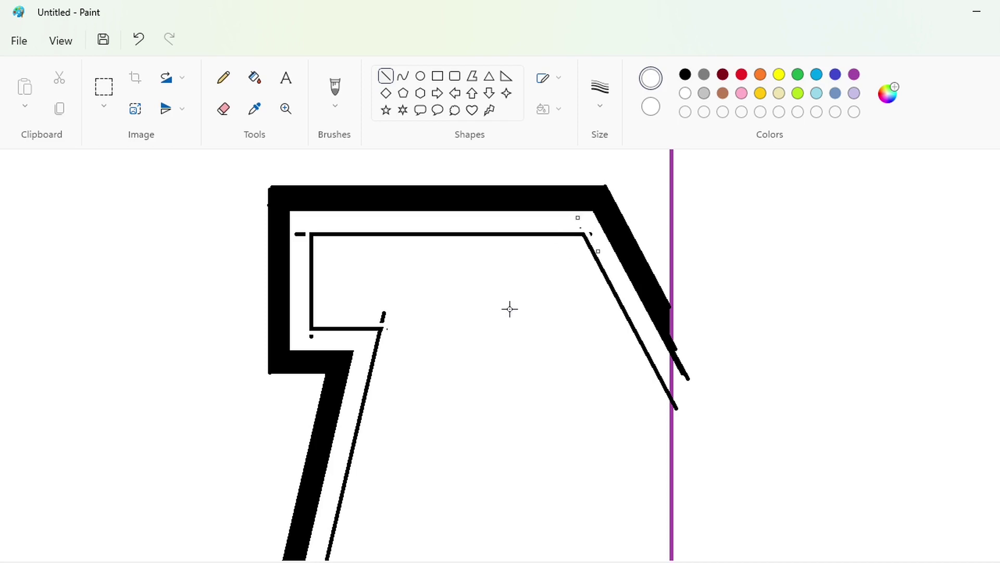
pyautogui.click(835, 74)
pyautogui.click(255, 78)
pyautogui.click(623, 245)
pyautogui.click(599, 263)
pyautogui.click(685, 74)
pyautogui.click(581, 242)
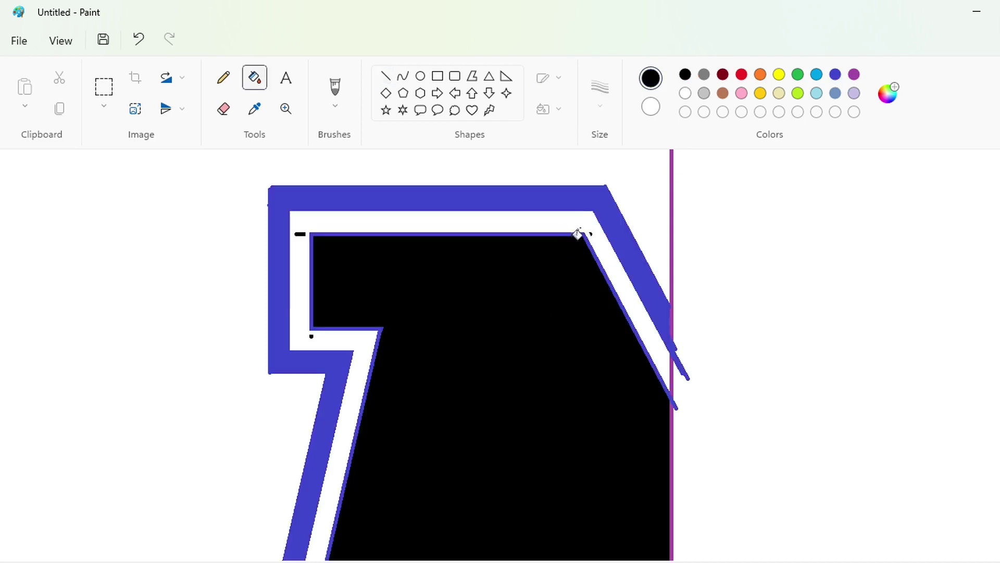
pyautogui.click(632, 271)
pyautogui.hotkey('ctrl', 'z')
pyautogui.hotkey('ctrl', 'z')
pyautogui.hotkey('ctrl', 'z')
pyautogui.hotkey('ctrl', 'z')
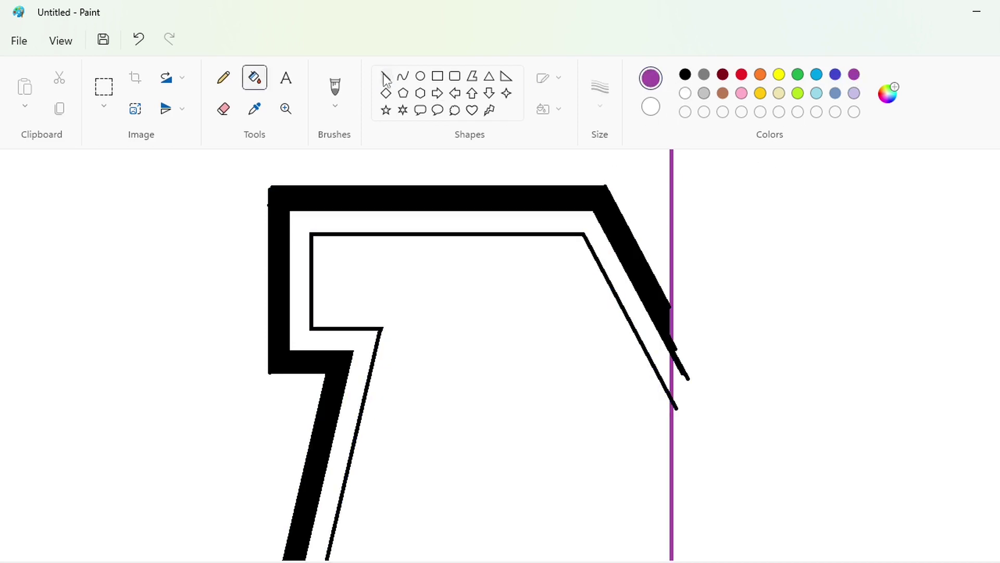
# Draw a purple line over the centre line where the slanted wall and inner contour cross it
pyautogui.click(386, 77)
pyautogui.moveTo(668, 244); pyautogui.dragTo(694, 465)
pyautogui.press('Right')
pyautogui.press('Right')
pyautogui.press('Right')
# Fill the purple centre line and the black line ends to its right with white
pyautogui.click(254, 77)
pyautogui.click(685, 92)
pyautogui.click(672, 197)
pyautogui.click(682, 354)
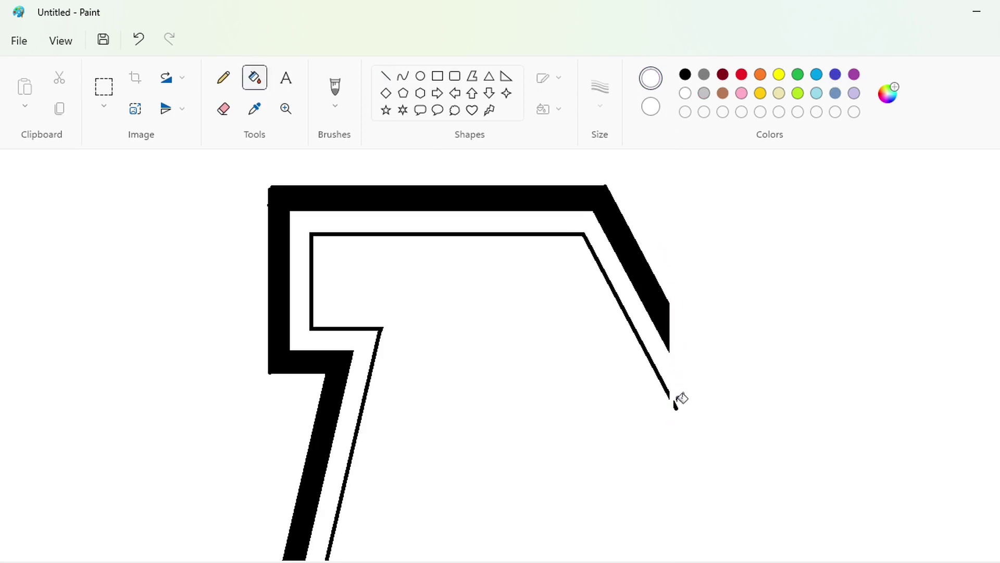
pyautogui.scroll(-5, 681, 402)
pyautogui.click(692, 491)
pyautogui.click(688, 469)
# Copy the finished half of the drawing, paste it, and flip the copy horizontally
pyautogui.hotkey('ctrl', '-')
pyautogui.click(104, 87)
pyautogui.moveTo(717, 539); pyautogui.dragTo(112, 142)
pyautogui.hotkey('ctrl', 'c')
pyautogui.hotkey('ctrl', 'v')
pyautogui.click(172, 108)
pyautogui.click(188, 165)
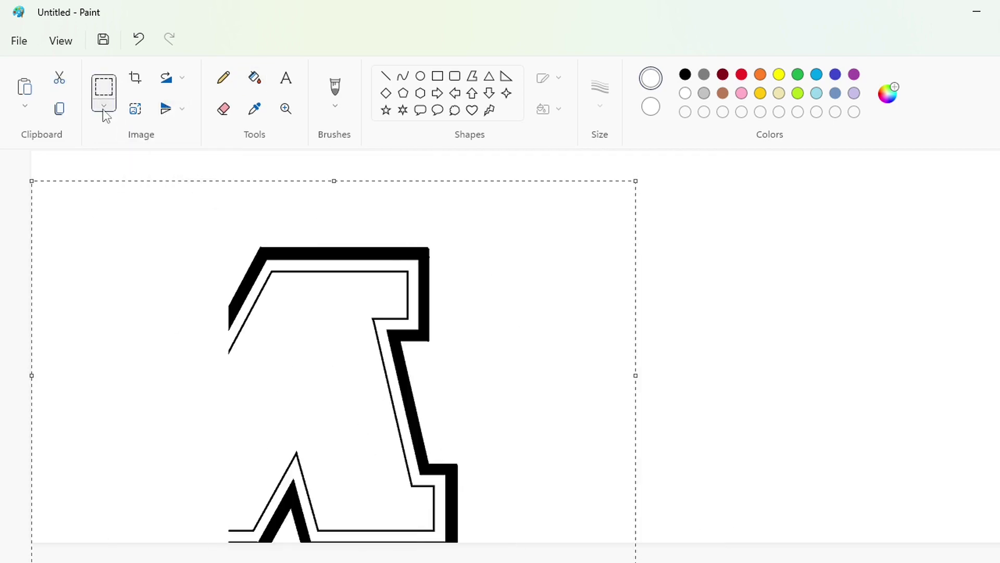
# Make the selection transparent and try to move the mirrored half to the right of the original
pyautogui.click(104, 107)
pyautogui.click(137, 281)
pyautogui.moveTo(593, 407); pyautogui.dragTo(895, 338)
pyautogui.hotkey('ctrl', 'z')
# Paste the mirrored half and align it edge to edge with the original half to complete the letter M
pyautogui.hotkey('ctrl', 'pageup')
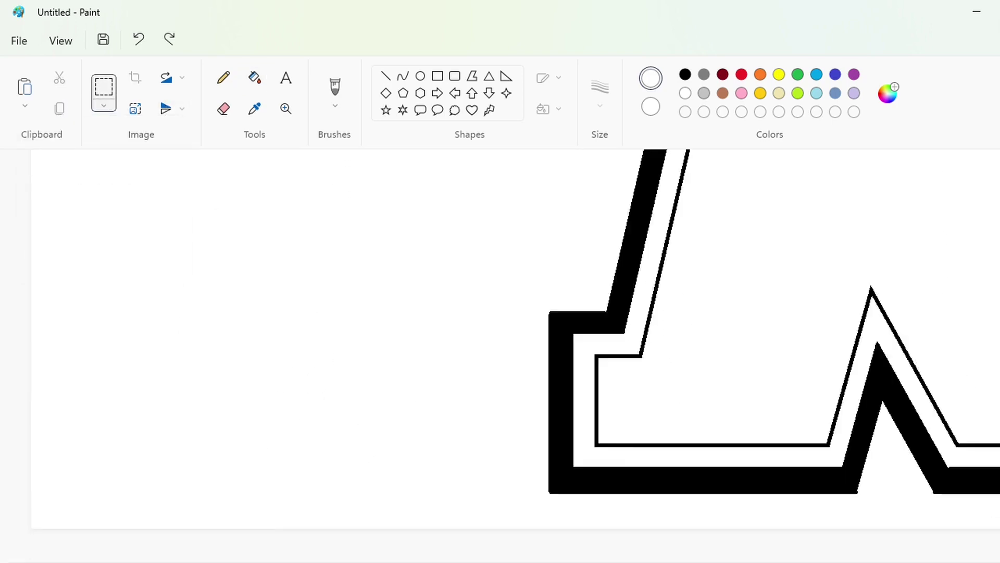
pyautogui.hscroll(5, 774, 542)
pyautogui.hotkey('ctrl', 'v')
pyautogui.moveTo(464, 469); pyautogui.dragTo(553, 403)
pyautogui.press('Right')
pyautogui.press('Right')
pyautogui.press('Right')
pyautogui.press('Right')
pyautogui.press('Right')
pyautogui.press('Right')
pyautogui.press('Right')
pyautogui.press('Right')
pyautogui.press('Right')
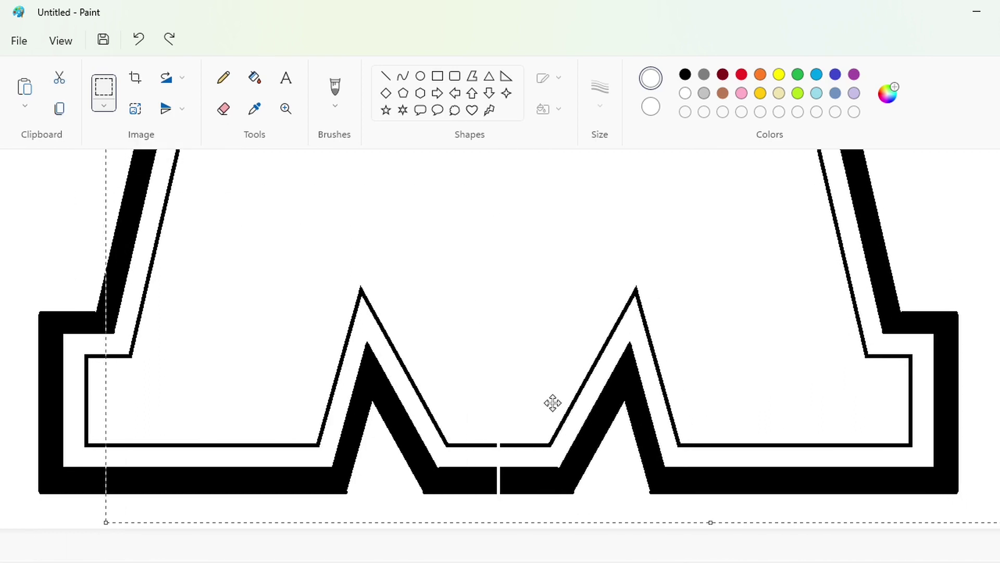
pyautogui.press('Left')
pyautogui.press('Left')
pyautogui.press('Left')
pyautogui.press('Left')
pyautogui.press('Left')
pyautogui.press('Right')
pyautogui.press('Right')
pyautogui.press('Right')
pyautogui.press('Left')
pyautogui.press('Escape')
pyautogui.hotkey('ctrl', 'pagedown')
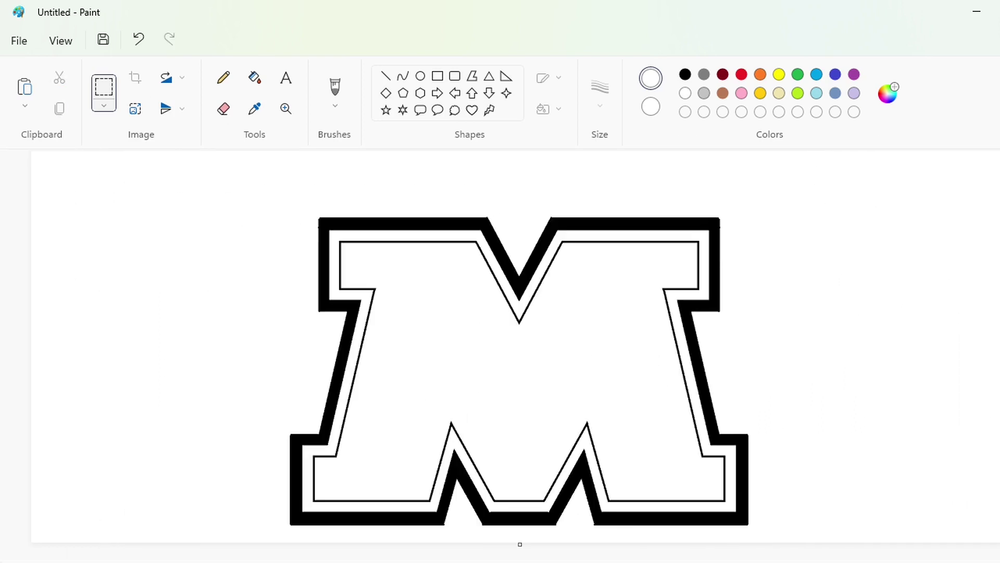
# Enlarge the canvas to the right and downward to make room beside and below the letter M
pyautogui.click(421, 76)
pyautogui.scroll(-2, 519, 276)
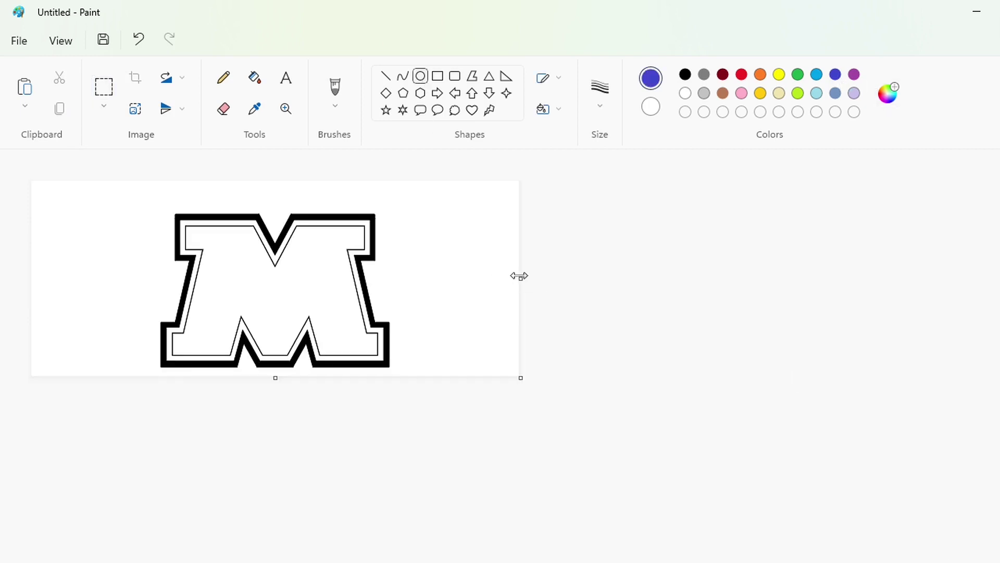
pyautogui.moveTo(520, 278); pyautogui.dragTo(999, 278)
pyautogui.moveTo(536, 377); pyautogui.dragTo(537, 542)
# Draw a blue ellipse outline, adjust it to slightly wider than tall, and place it to the right of the letter M
pyautogui.moveTo(167, 246); pyautogui.dragTo(470, 470)
pyautogui.moveTo(306, 350); pyautogui.dragTo(259, 375)
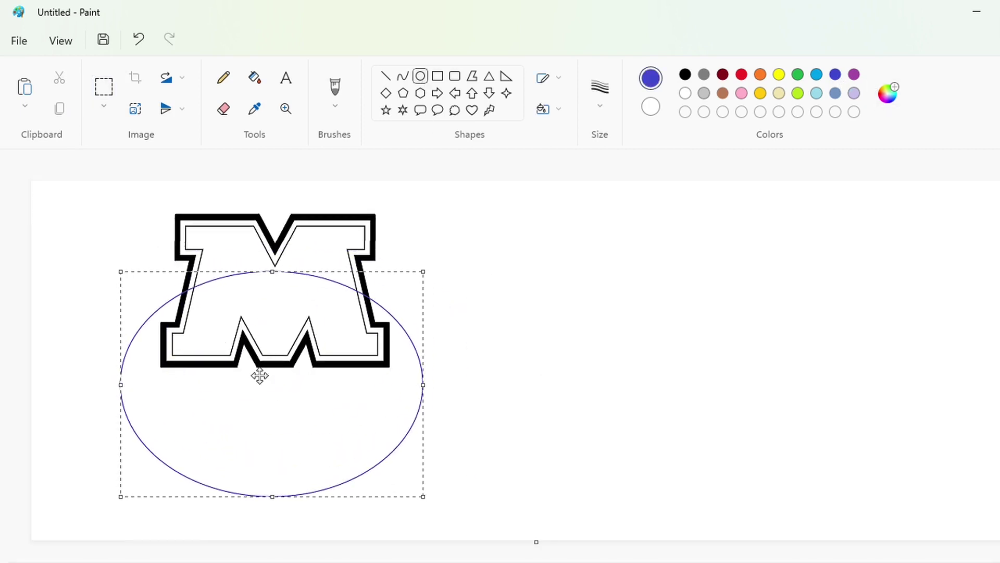
pyautogui.moveTo(121, 384); pyautogui.dragTo(174, 389)
pyautogui.moveTo(308, 389); pyautogui.dragTo(284, 390)
pyautogui.moveTo(149, 388); pyautogui.dragTo(190, 396)
pyautogui.moveTo(250, 398); pyautogui.dragTo(229, 398)
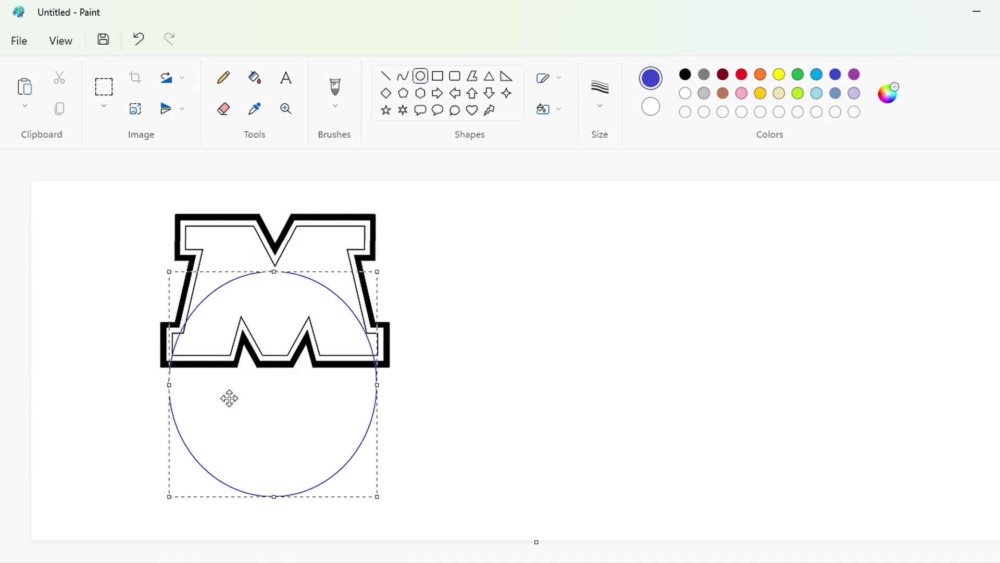
pyautogui.moveTo(273, 496); pyautogui.dragTo(273, 449)
pyautogui.moveTo(258, 353)
pyautogui.mouseDown()
pyautogui.moveTo(529, 348)
pyautogui.moveTo(623, 330)
pyautogui.mouseUp()
# Copy the rectangular area around the blue ellipse and paste a duplicate of it
pyautogui.click(104, 87)
pyautogui.moveTo(849, 491); pyautogui.dragTo(505, 217)
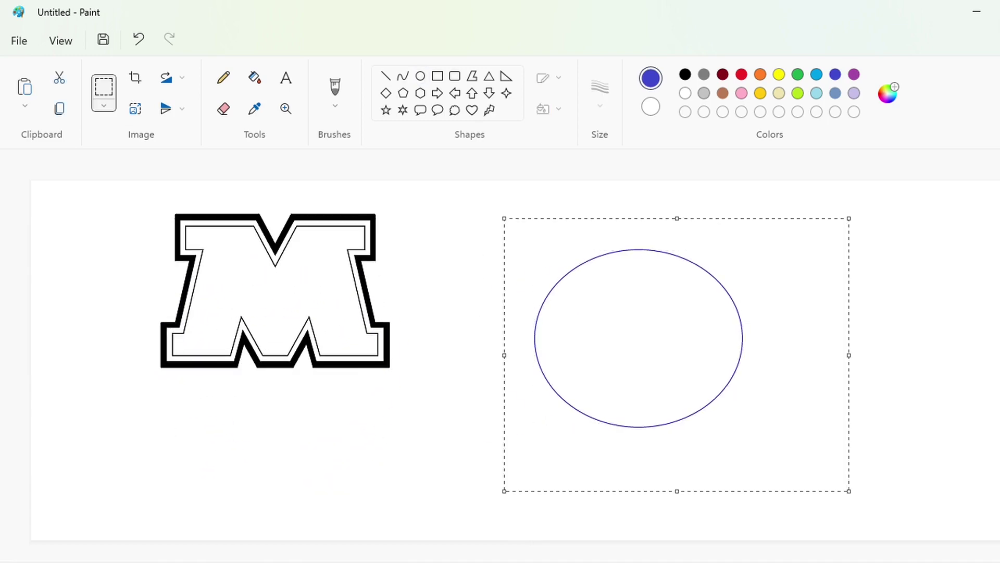
pyautogui.click(969, 454)
pyautogui.scroll(1, 667, 480)
pyautogui.scroll(-3, 667, 480)
pyautogui.hscroll(-3, 817, 491)
pyautogui.scroll(2, 817, 492)
pyautogui.hotkey('ctrl', 'v')
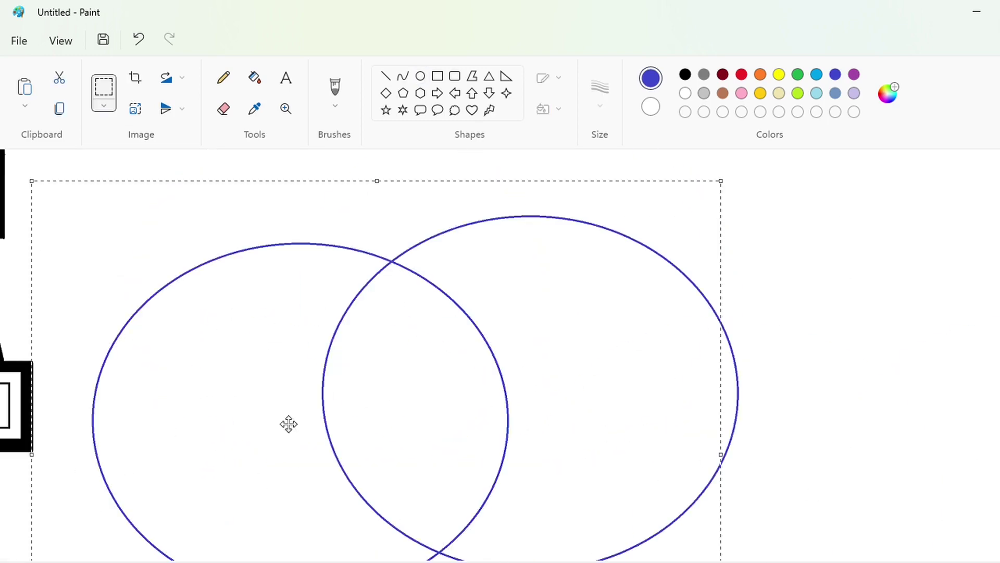
# Move the pasted ellipse onto the original so that the two outlines coincide
pyautogui.moveTo(281, 426); pyautogui.dragTo(513, 411)
pyautogui.press('Up')
pyautogui.press('Up')
pyautogui.press('Up')
pyautogui.press('Up')
pyautogui.press('Up')
pyautogui.press('Up')
pyautogui.press('Up')
pyautogui.press('Left')
pyautogui.press('Left')
pyautogui.press('Left')
pyautogui.press('Left')
pyautogui.press('Left')
pyautogui.press('Left')
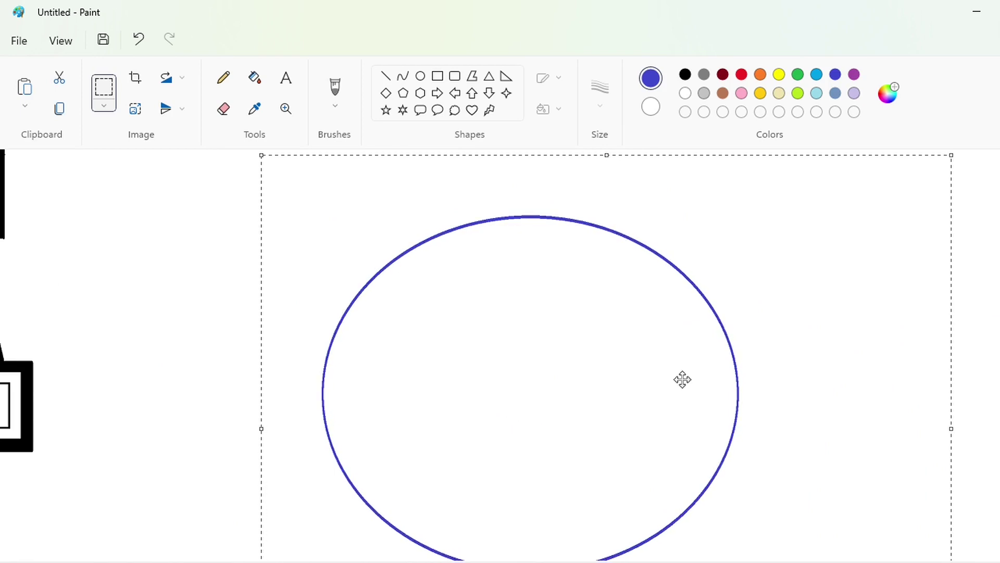
# Shift the ellipse copy straight down to form a crescent below the original ellipse
pyautogui.press('Down')
pyautogui.press('Down')
pyautogui.press('Down')
pyautogui.press('Down')
pyautogui.press('Down')
pyautogui.press('Down')
pyautogui.press('Down')
pyautogui.press('Down')
pyautogui.press('Down')
pyautogui.press('Down')
pyautogui.press('Down')
pyautogui.press('Down')
pyautogui.press('Down')
pyautogui.press('Down')
pyautogui.press('Down')
pyautogui.press('Down')
pyautogui.press('Down')
pyautogui.press('Down')
pyautogui.press('Down')
pyautogui.press('Down')
pyautogui.scroll(-3, 969, 417)
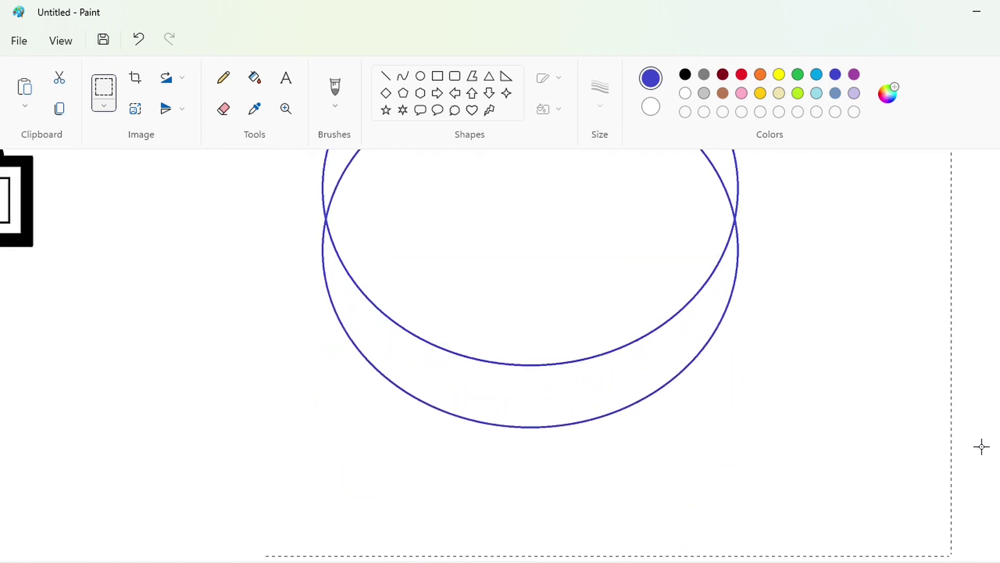
# Shift the ellipse copy further straight down until the two ellipses overlap only in a flat lens shape
pyautogui.scroll(2, 982, 447)
pyautogui.press('Down')
pyautogui.press('Down')
pyautogui.press('Down')
pyautogui.press('Down')
pyautogui.press('Down')
pyautogui.press('Down')
pyautogui.press('Down')
pyautogui.press('Down')
pyautogui.press('Down')
pyautogui.press('Down')
pyautogui.press('Down')
pyautogui.press('Down')
pyautogui.press('Down')
pyautogui.press('Down')
pyautogui.press('Down')
pyautogui.press('Down')
pyautogui.press('Down')
pyautogui.press('Down')
pyautogui.press('Down')
pyautogui.press('Down')
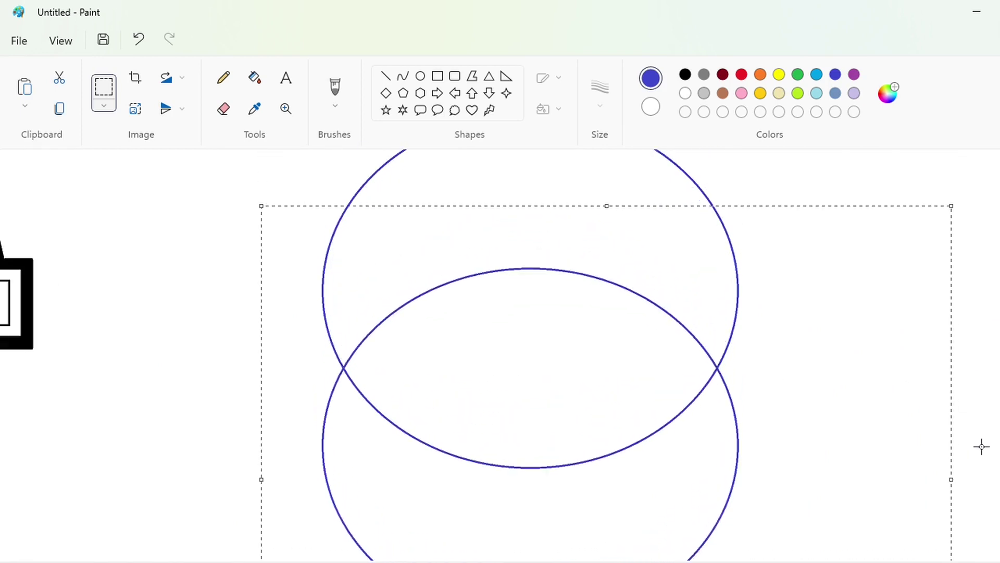
pyautogui.press('Down')
pyautogui.press('Down')
pyautogui.press('Down')
pyautogui.press('Down')
pyautogui.press('Down')
pyautogui.press('Down')
pyautogui.press('Down')
pyautogui.press('Down')
pyautogui.press('Down')
pyautogui.press('Down')
pyautogui.press('Down')
pyautogui.press('Down')
pyautogui.press('Down')
pyautogui.press('Down')
pyautogui.press('Down')
pyautogui.press('Down')
pyautogui.press('Down')
pyautogui.press('Down')
pyautogui.press('Down')
pyautogui.press('Down')
pyautogui.hscroll(-4, 501, 354)
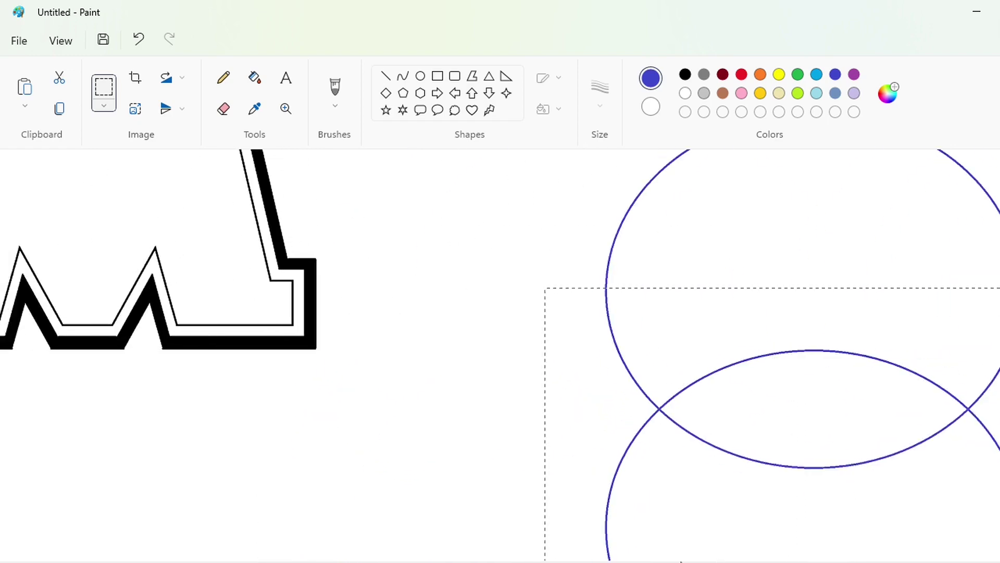
pyautogui.hscroll(3, 781, 560)
pyautogui.press('Down')
pyautogui.press('Down')
pyautogui.press('Down')
pyautogui.press('Down')
pyautogui.press('Down')
pyautogui.press('Down')
pyautogui.press('Down')
pyautogui.press('Down')
pyautogui.press('Down')
pyautogui.press('Down')
pyautogui.press('Down')
pyautogui.press('Down')
pyautogui.hscroll(-6, 781, 556)
pyautogui.scroll(-2, 551, 553)
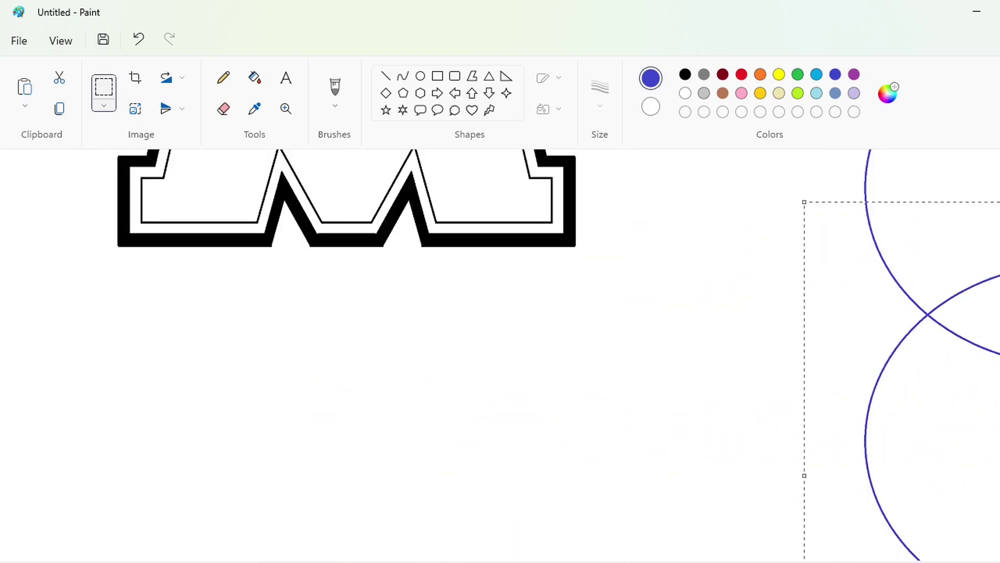
pyautogui.hscroll(6, 648, 512)
pyautogui.press('Down')
pyautogui.press('Down')
pyautogui.press('Down')
# Fill the lens-shaped overlap of the ellipses with black and erase the surrounding blue outlines with white
pyautogui.click(254, 78)
pyautogui.click(685, 74)
pyautogui.click(708, 333)
pyautogui.click(836, 74)
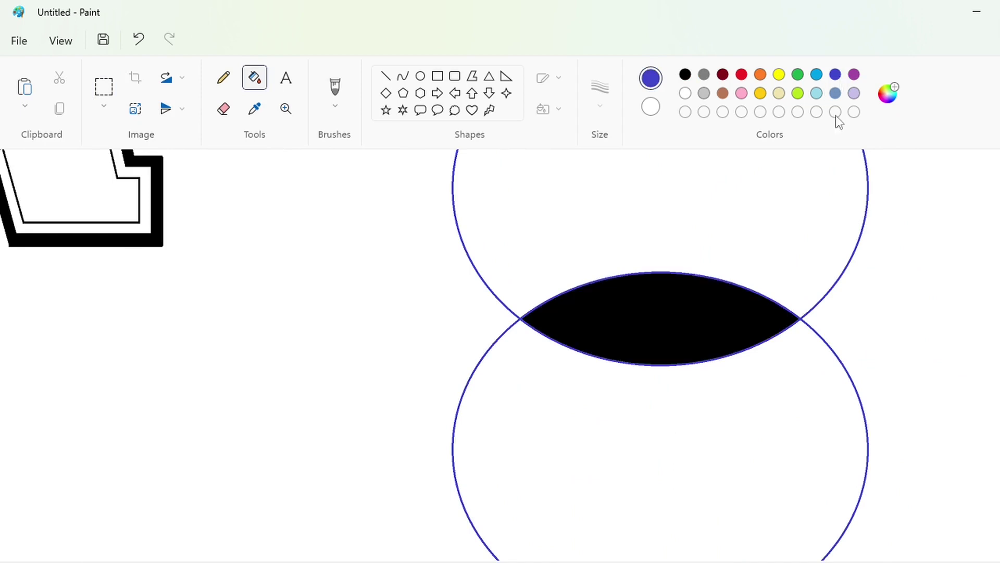
pyautogui.click(685, 93)
pyautogui.click(808, 324)
# Copy the rectangular area around the black lens shape and paste a duplicate near the letter M
pyautogui.click(104, 87)
pyautogui.moveTo(368, 241); pyautogui.dragTo(920, 428)
pyautogui.hotkey('ctrl', 'x')
pyautogui.hscroll(-8, 498, 453)
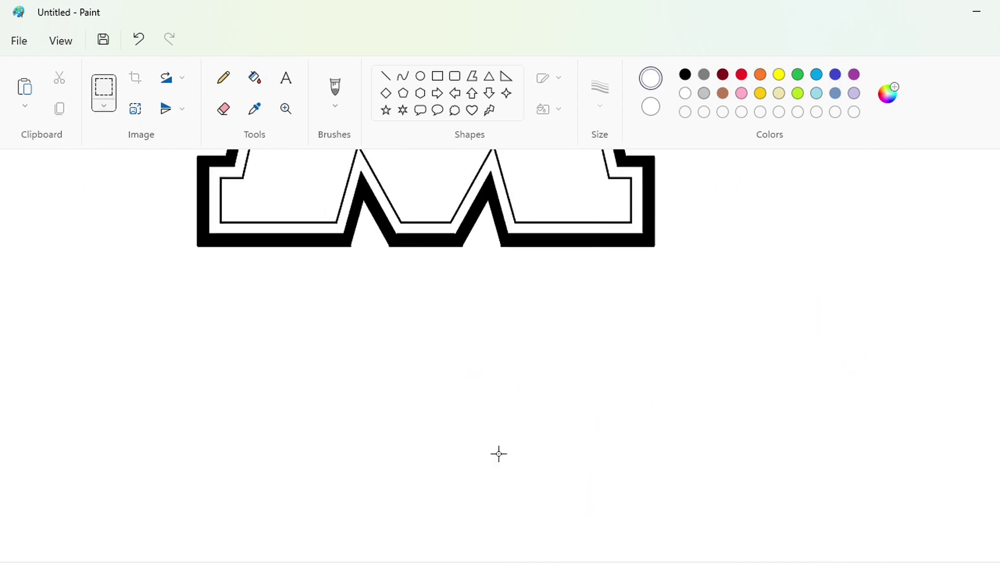
pyautogui.scroll(4, 498, 453)
pyautogui.hotkey('ctrl', 'v')
# Try to shrink the pasted lens and fit it into the middle of the letter M
pyautogui.moveTo(347, 224); pyautogui.dragTo(448, 306)
pyautogui.moveTo(687, 229); pyautogui.dragTo(610, 248)
pyautogui.moveTo(374, 326); pyautogui.dragTo(411, 311)
pyautogui.hotkey('ctrl', 'z')
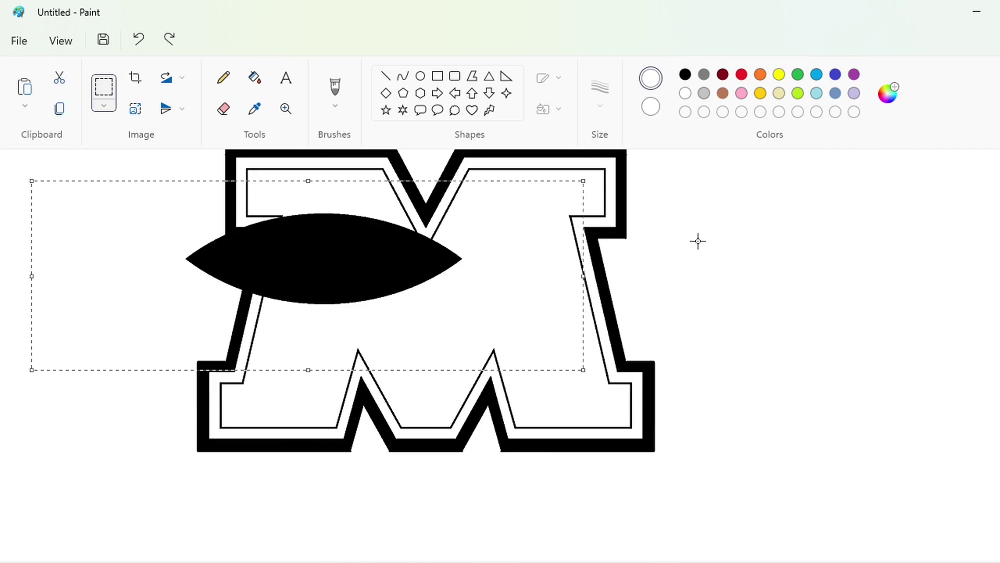
pyautogui.hotkey('ctrl', 'z')
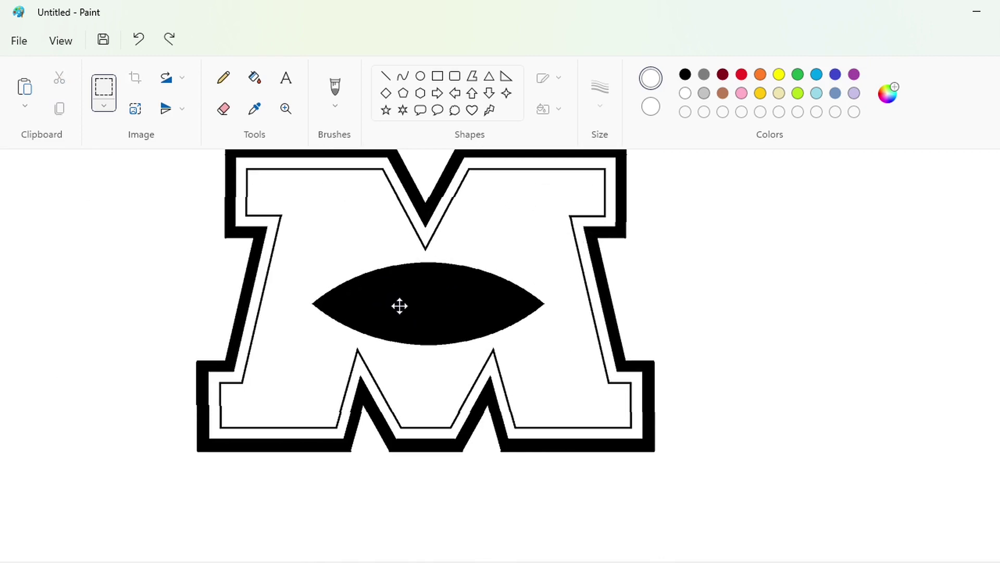
# Scale the lens copy down and place it in the blank area to the right of the letter M
pyautogui.moveTo(398, 306); pyautogui.dragTo(451, 283)
pyautogui.moveTo(583, 181); pyautogui.dragTo(433, 195)
pyautogui.moveTo(258, 272); pyautogui.dragTo(438, 306)
pyautogui.click(791, 308)
pyautogui.hotkey('ctrl', 'y')
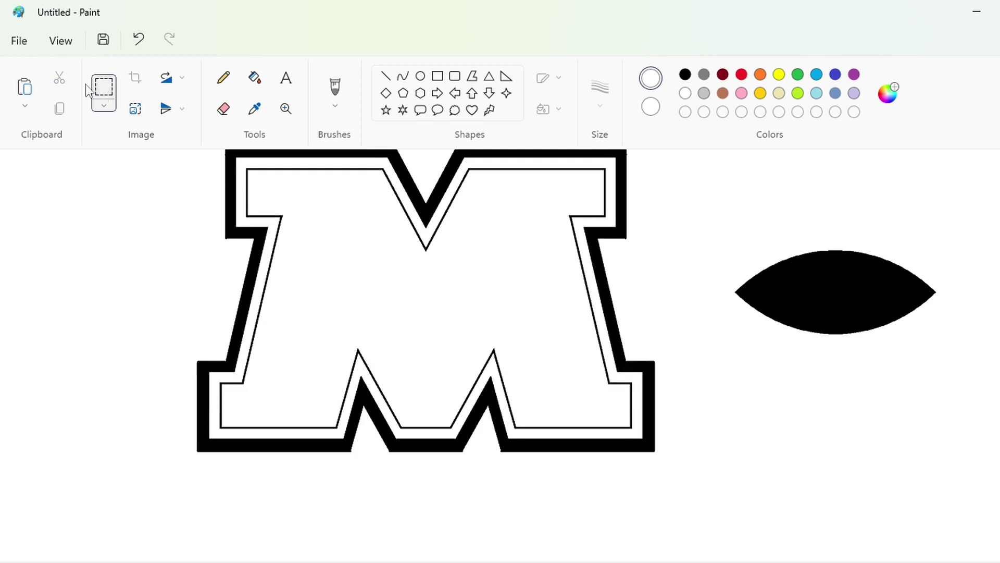
# Duplicate the smaller black lens and centre the copy inside the letter M, between its upper and lower notches
pyautogui.moveTo(940, 362); pyautogui.dragTo(940, 361)
pyautogui.hotkey('ctrl', 'c')
pyautogui.hotkey('ctrl', 'v')
pyautogui.moveTo(108, 221); pyautogui.dragTo(395, 300)
pyautogui.press('Right')
pyautogui.press('Right')
pyautogui.press('Right')
pyautogui.press('Right')
pyautogui.press('Right')
pyautogui.press('Right')
pyautogui.press('Right')
pyautogui.press('Right')
pyautogui.press('Right')
pyautogui.press('Right')
pyautogui.press('Down')
pyautogui.press('Down')
pyautogui.press('Down')
pyautogui.press('Down')
pyautogui.press('Down')
pyautogui.press('Up')
pyautogui.press('Up')
pyautogui.press('Up')
pyautogui.press('Up')
pyautogui.press('Up')
pyautogui.press('Up')
pyautogui.press('Up')
pyautogui.press('Up')
pyautogui.press('Right')
pyautogui.press('Right')
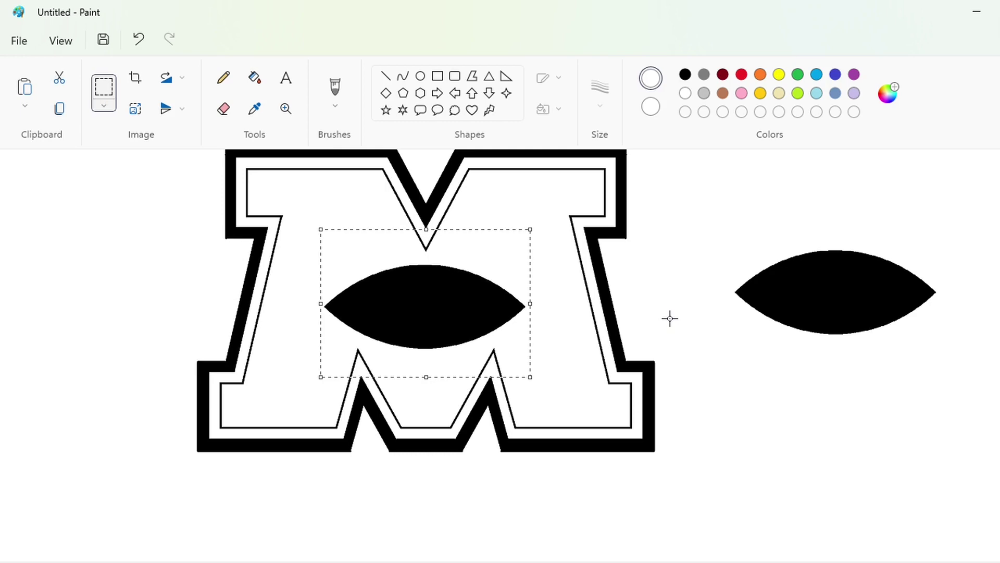
pyautogui.click(670, 319)
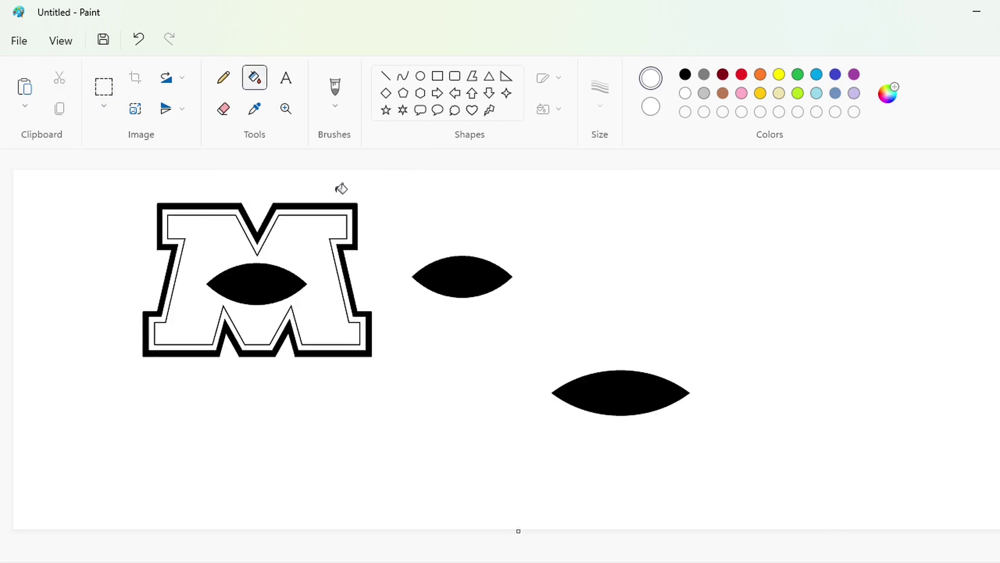
# Erase the two spare black lenses outside the letter M with white and reduce the canvas size around the letter
pyautogui.click(462, 277)
pyautogui.click(620, 393)
pyautogui.moveTo(999, 530); pyautogui.dragTo(447, 416)
pyautogui.scroll(1, 677, 475)
pyautogui.moveTo(901, 426); pyautogui.dragTo(999, 427)
pyautogui.scroll(-3, 821, 472)
# Copy the rectangular area around the whole letter M with its black lens
pyautogui.click(103, 93)
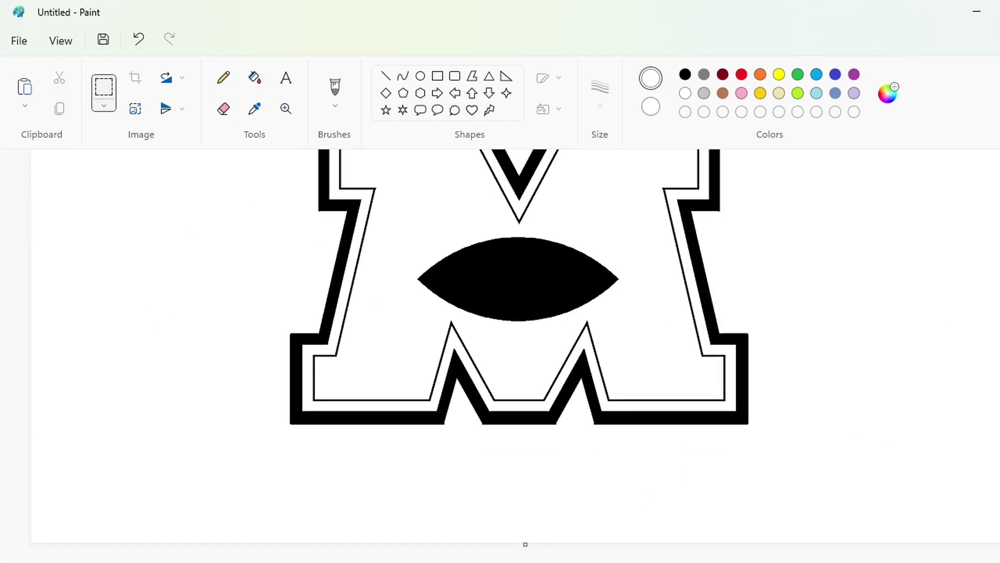
pyautogui.scroll(1, 903, 519)
pyautogui.moveTo(903, 520); pyautogui.dragTo(105, 146)
pyautogui.click(60, 241)
# Crop the canvas closer around the letter M and undo the last canvas trim
pyautogui.scroll(-1, 979, 527)
pyautogui.moveTo(525, 544); pyautogui.dragTo(525, 442)
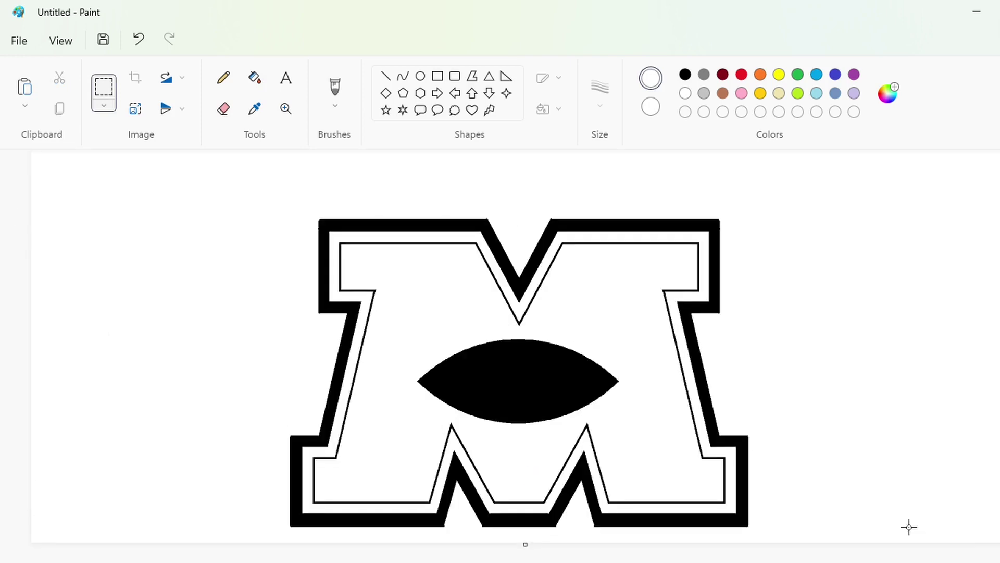
pyautogui.moveTo(999, 543); pyautogui.dragTo(980, 546)
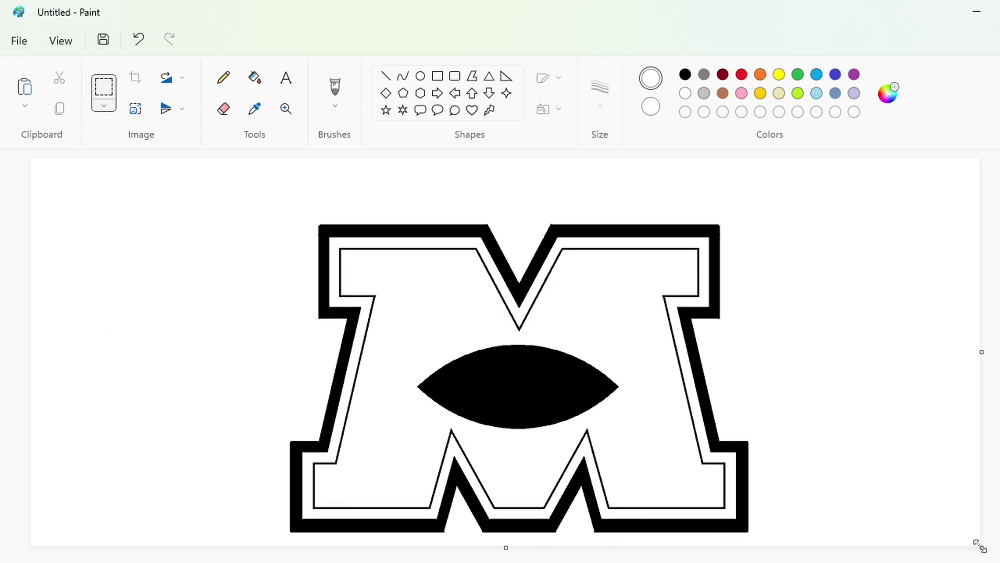
pyautogui.moveTo(983, 354); pyautogui.dragTo(999, 354)
pyautogui.moveTo(530, 546); pyautogui.dragTo(531, 536)
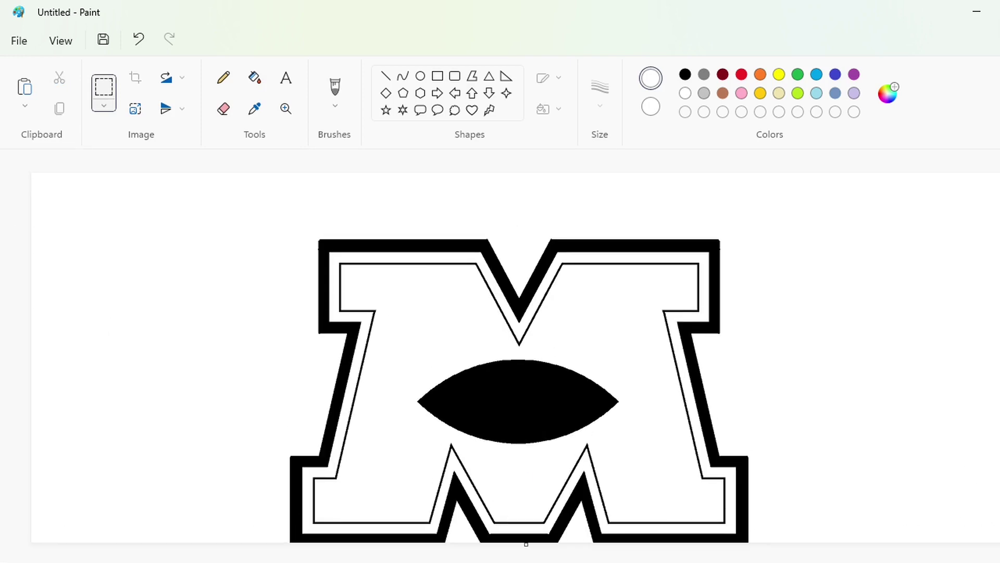
pyautogui.moveTo(999, 544)
pyautogui.mouseDown()
pyautogui.moveTo(996, 529)
pyautogui.moveTo(995, 538)
pyautogui.mouseUp()
pyautogui.moveTo(517, 540); pyautogui.dragTo(517, 543)
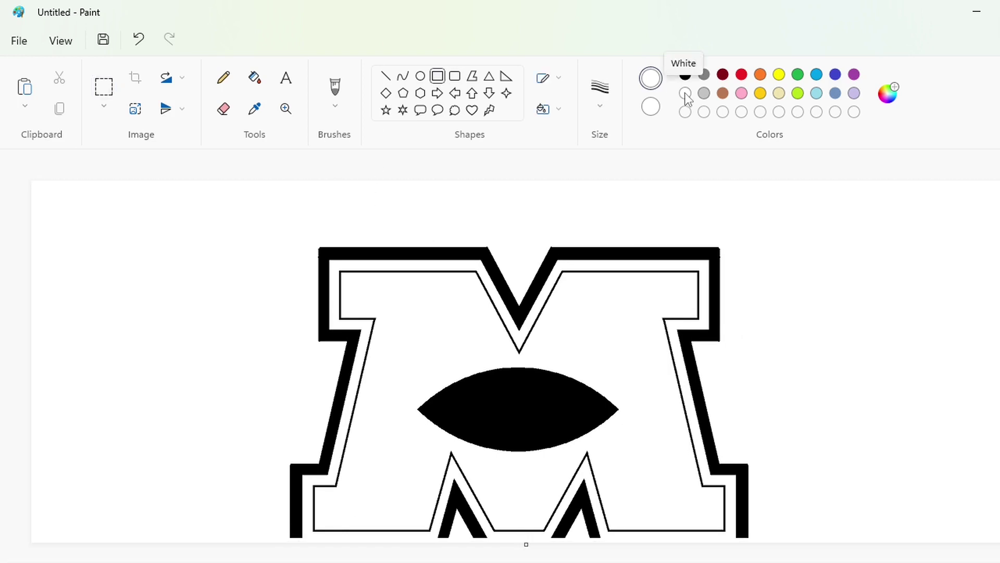
pyautogui.hotkey('ctrl', 'z')
# Cover the letter M with a white rectangle, then paste the copied logo slightly up and to the left
pyautogui.click(438, 76)
pyautogui.moveTo(200, 229); pyautogui.dragTo(907, 558)
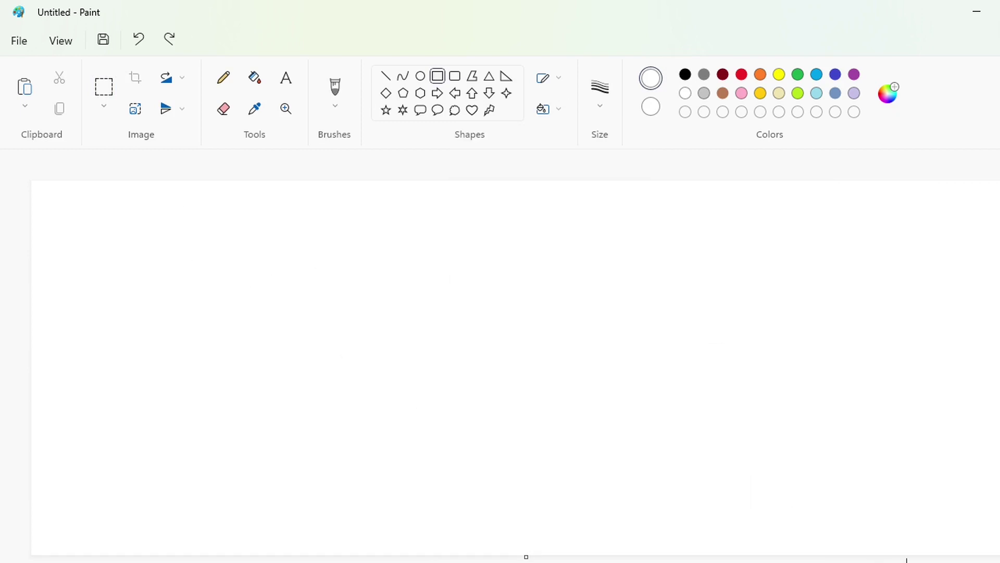
pyautogui.hotkey('ctrl', 'v')
pyautogui.moveTo(433, 425); pyautogui.dragTo(467, 446)
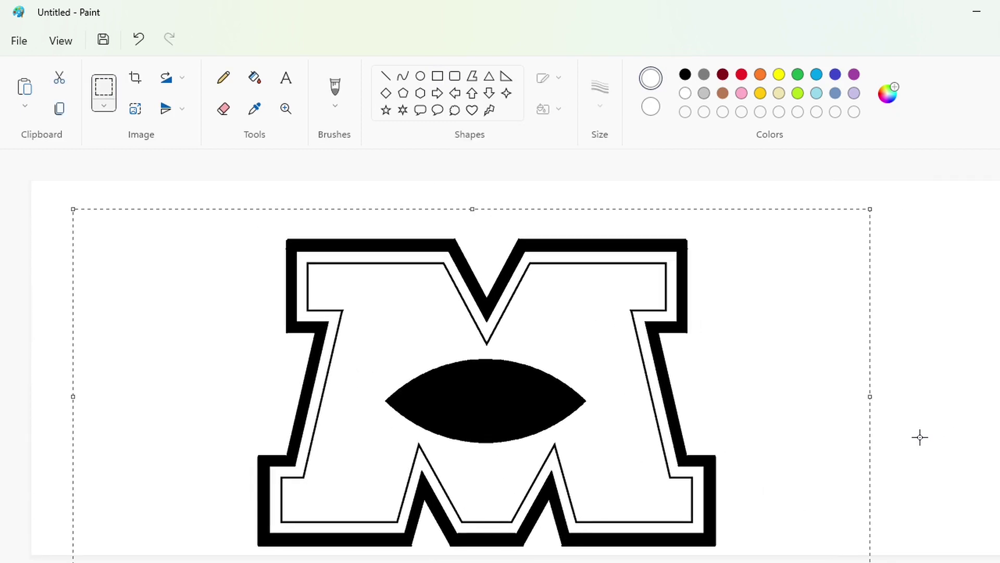
pyautogui.moveTo(532, 433); pyautogui.dragTo(533, 437)
pyautogui.scroll(-1, 964, 474)
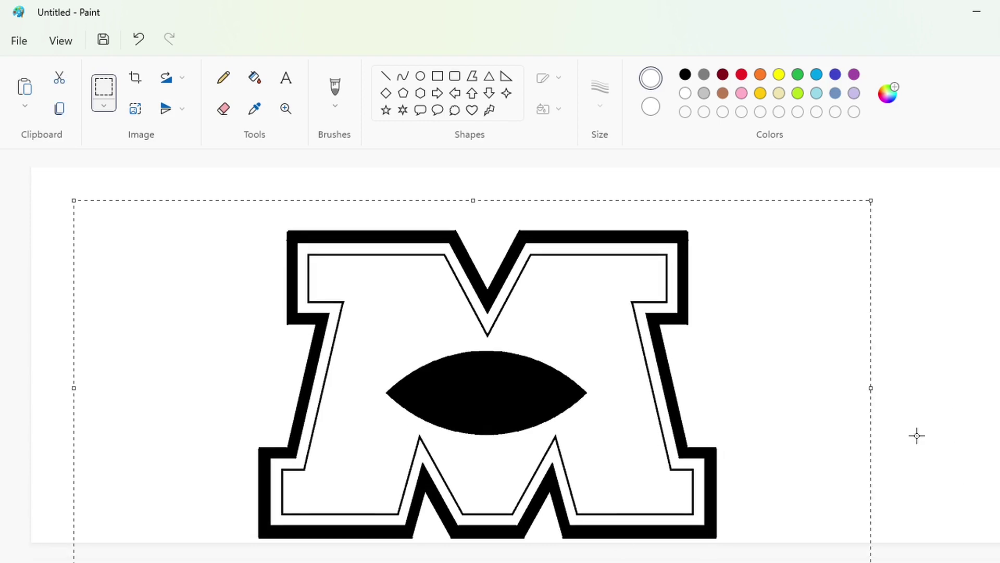
pyautogui.click(916, 435)
# Adjust the canvas height to leave a blank margin below the letter M
pyautogui.scroll(-1, 832, 460)
pyautogui.moveTo(526, 543)
pyautogui.mouseDown()
pyautogui.moveTo(526, 562)
pyautogui.moveTo(521, 548)
pyautogui.mouseUp()
pyautogui.scroll(-1, 822, 466)
pyautogui.hotkey('ctrl', 'z')
pyautogui.scroll(-1, 825, 455)
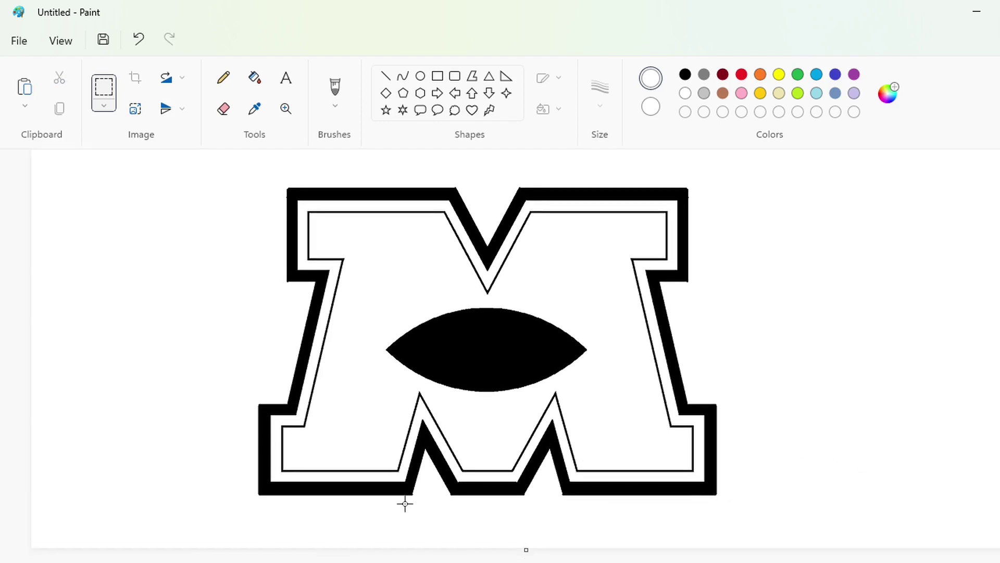
# Replace the letter M with a fresh paste of the copied logo, set slightly lower and further right on the canvas
pyautogui.click(438, 76)
pyautogui.moveTo(201, 168); pyautogui.dragTo(926, 492)
pyautogui.hotkey('ctrl', 'v')
pyautogui.moveTo(443, 372); pyautogui.dragTo(493, 391)
# Add the black text "Disney" in the Waltograph font at size 100 to the left of the letter M
pyautogui.click(255, 77)
pyautogui.click(284, 83)
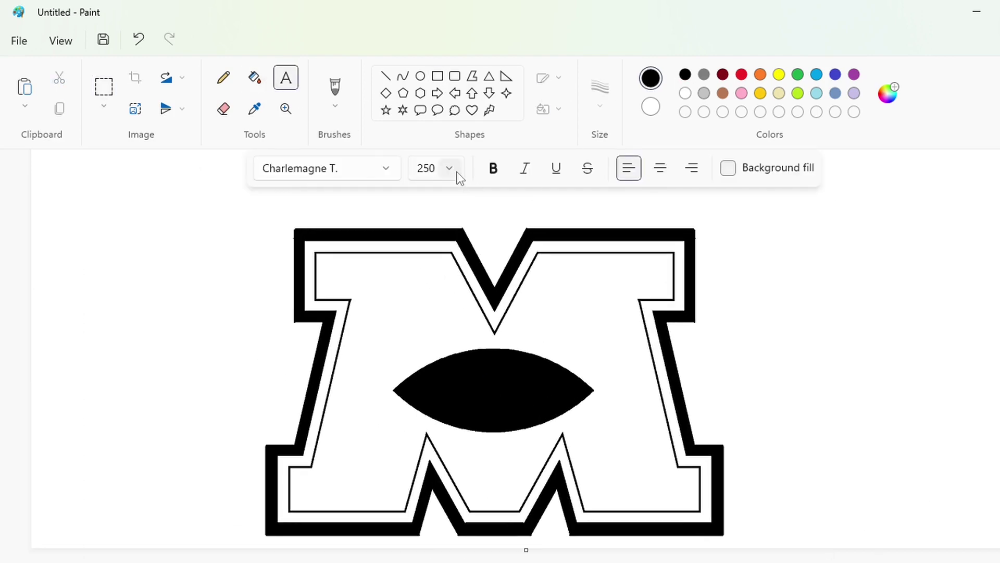
pyautogui.click(451, 168)
pyautogui.click(338, 168)
pyautogui.scroll(-5, 364, 281)
pyautogui.scroll(-20, 365, 280)
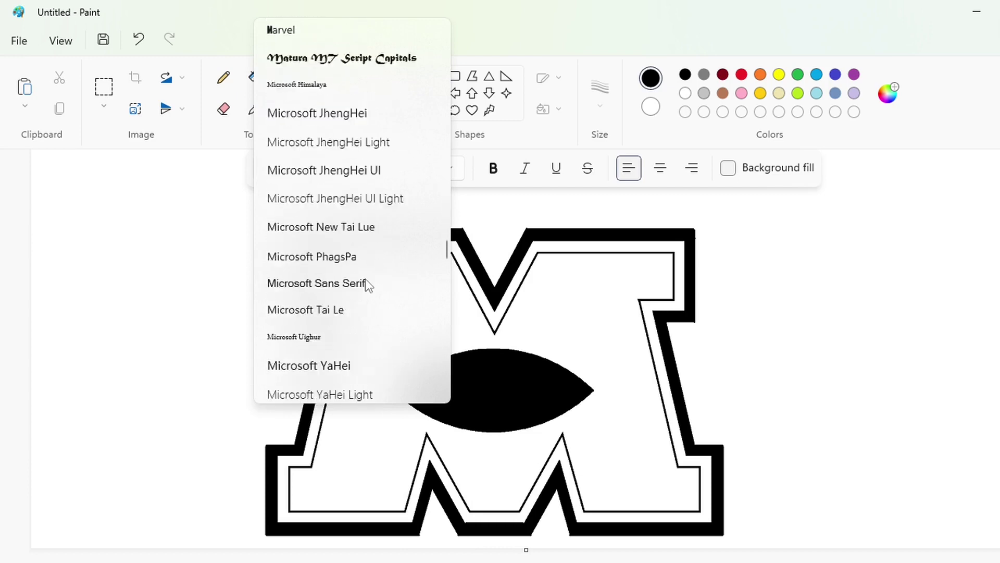
pyautogui.scroll(5, 354, 238)
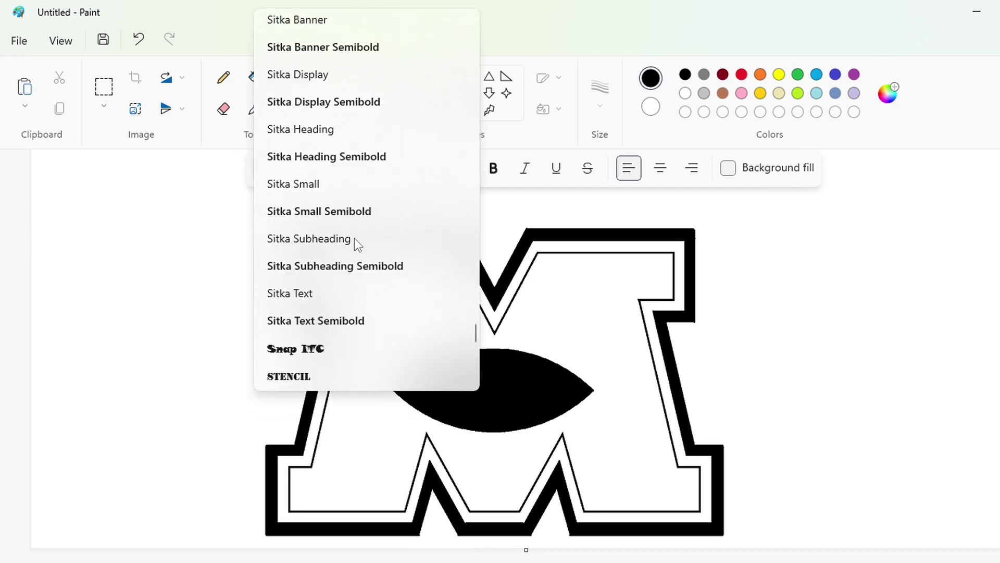
pyautogui.scroll(-6, 354, 239)
pyautogui.click(354, 238)
pyautogui.click(451, 176)
pyautogui.click(126, 275)
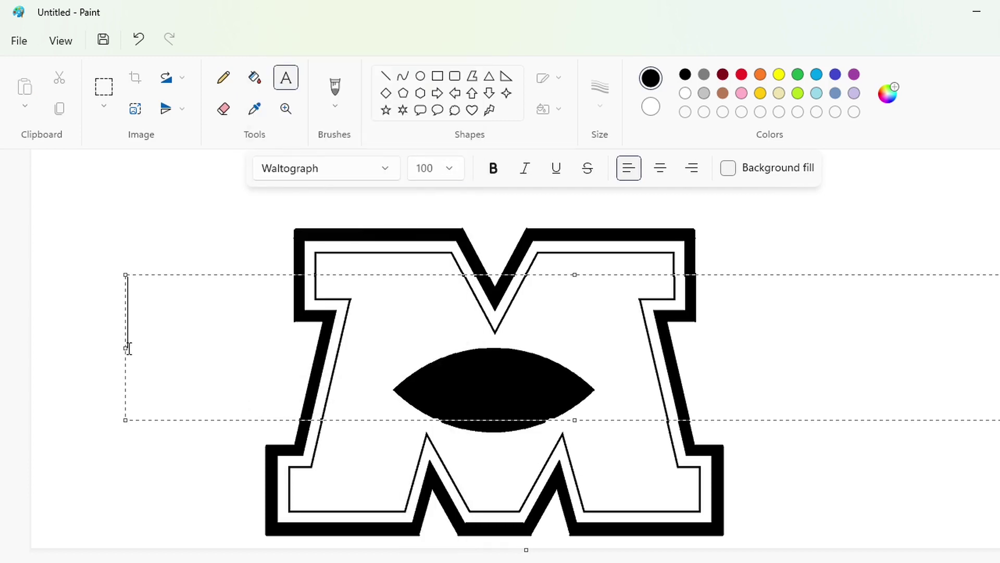
pyautogui.write('Disney')
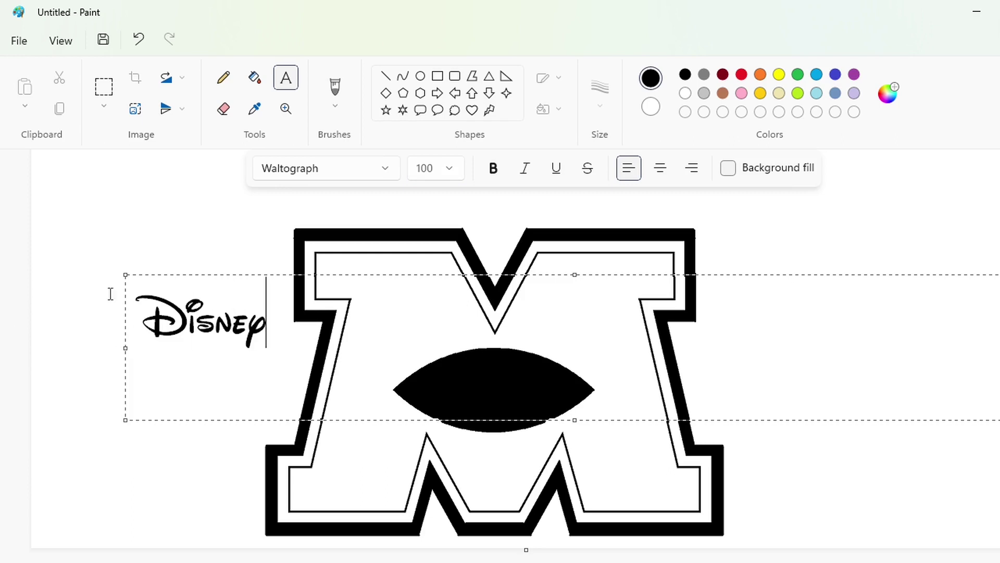
# Cut the Disney lettering and paste it just above the upper edge of the letter M, left of its centre
pyautogui.moveTo(126, 276); pyautogui.dragTo(239, 364)
pyautogui.click(95, 189)
pyautogui.click(104, 87)
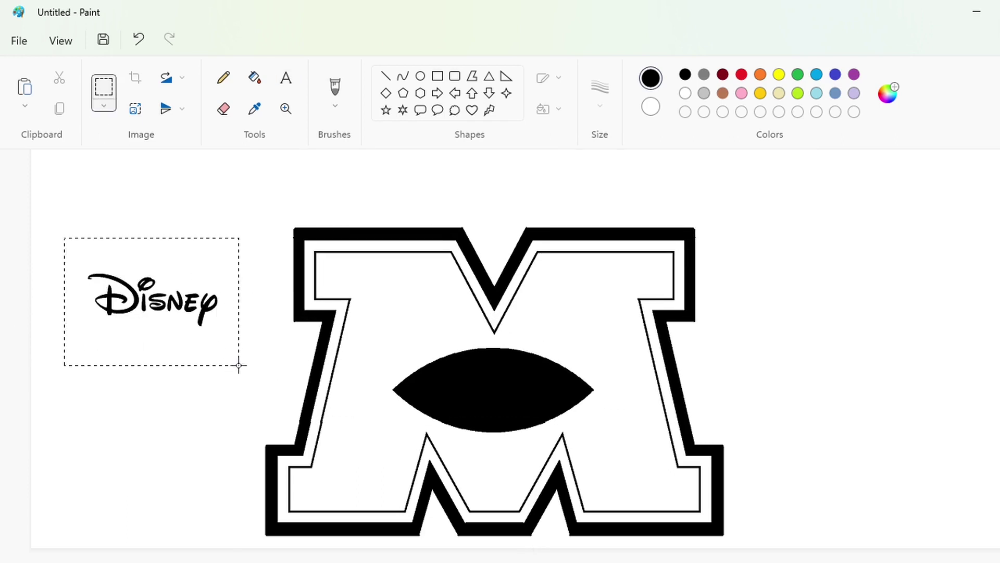
pyautogui.hotkey('ctrl', 'x')
pyautogui.hotkey('ctrl', 'v')
pyautogui.moveTo(130, 250); pyautogui.dragTo(418, 198)
# Add the black text "PIXAR" in the Charlemagne T. font beside the Disney lettering above the letter M
pyautogui.click(286, 79)
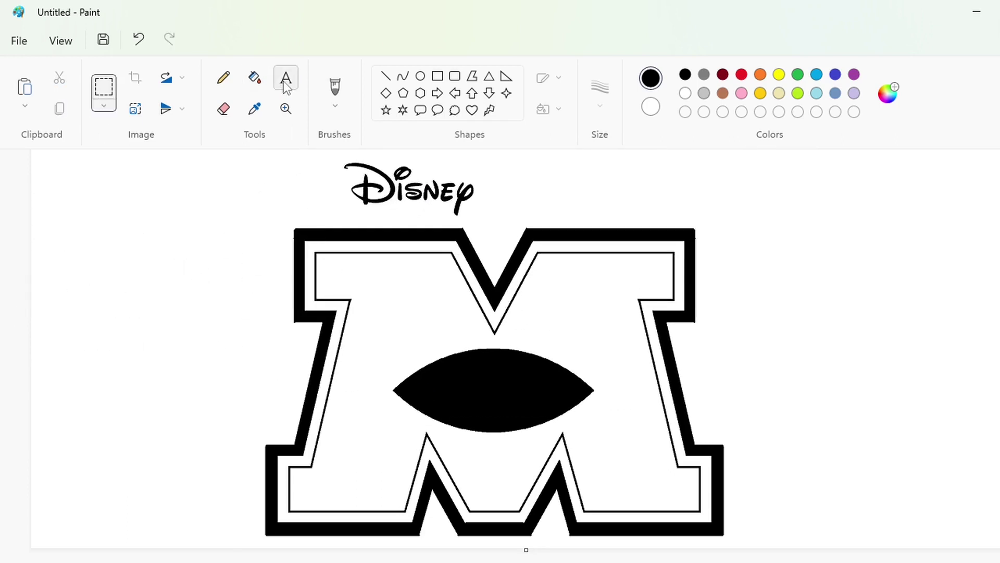
pyautogui.click(286, 79)
pyautogui.click(500, 163)
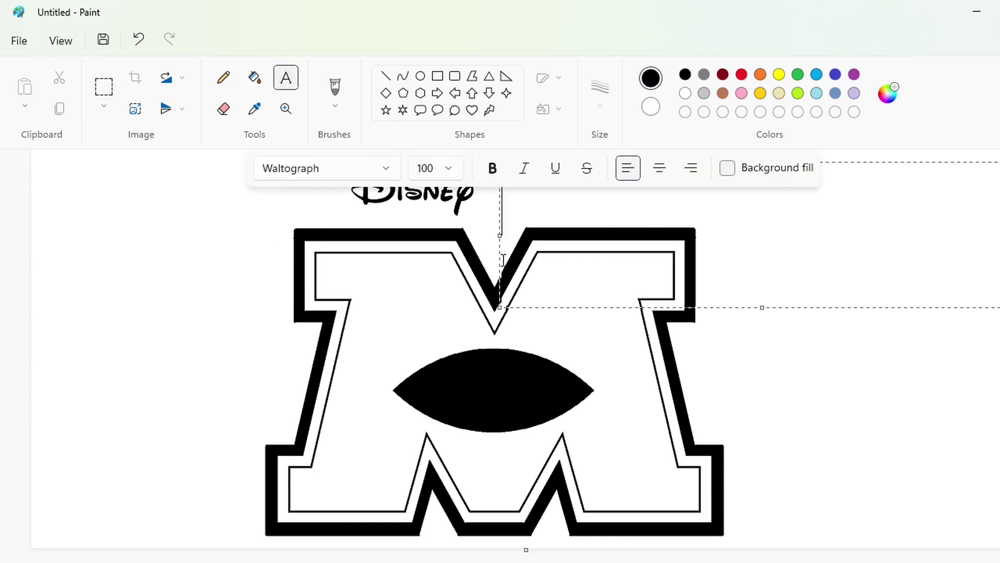
pyautogui.click(386, 172)
pyautogui.scroll(15, 373, 185)
pyautogui.click(313, 111)
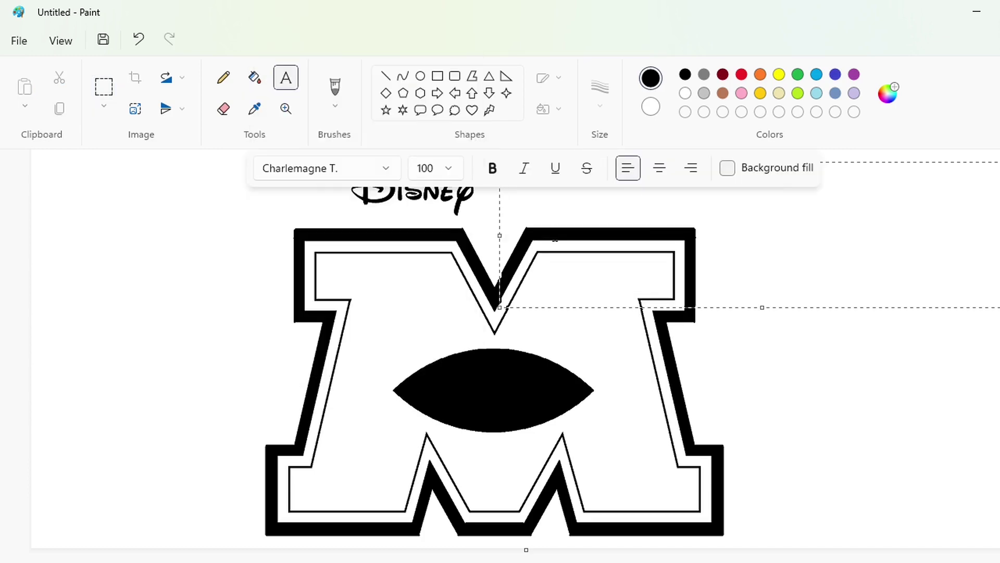
pyautogui.write('PIXA')
# Reduce the PIXAR text size to 80 and then to 70, and place the text on the canvas
pyautogui.moveTo(705, 205); pyautogui.dragTo(502, 205)
pyautogui.click(448, 171)
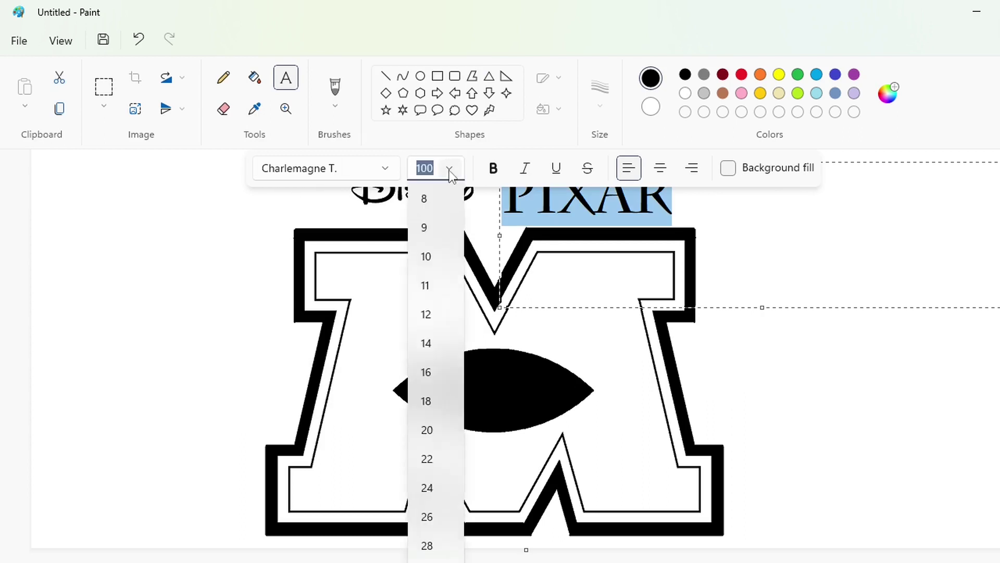
pyautogui.write('80')
pyautogui.press('Return')
pyautogui.click(688, 221)
pyautogui.click(449, 173)
pyautogui.moveTo(652, 214)
pyautogui.mouseDown()
pyautogui.moveTo(502, 206)
pyautogui.moveTo(677, 272)
pyautogui.mouseUp()
pyautogui.write('70')
pyautogui.press('Return')
pyautogui.click(930, 480)
pyautogui.scroll(1, 929, 480)
# Select the PIXAR lettering and line it up beside the Disney lettering, leaving a gap wide enough for a dot
pyautogui.click(103, 86)
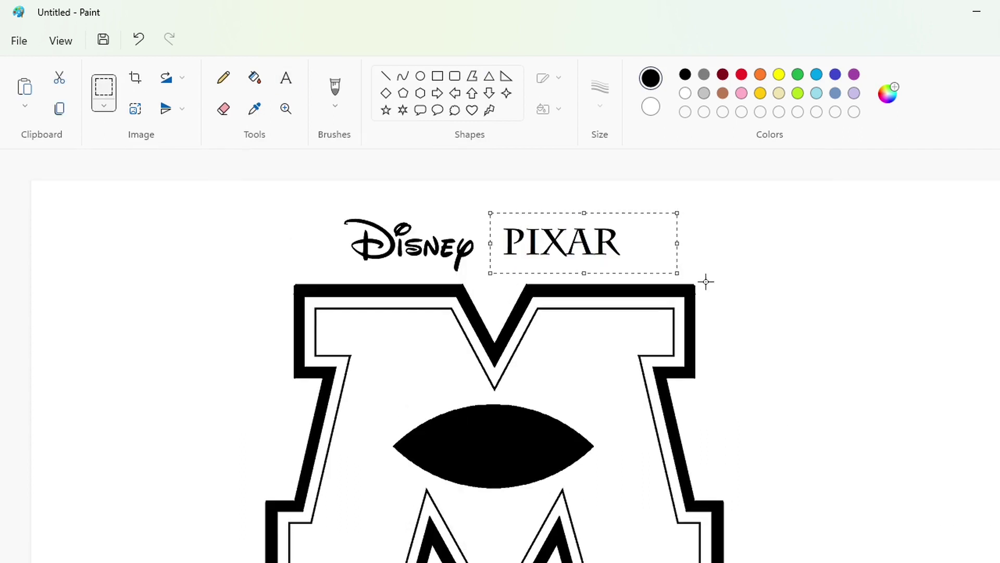
pyautogui.moveTo(545, 239)
pyautogui.mouseDown()
pyautogui.moveTo(101, 210)
pyautogui.moveTo(499, 246)
pyautogui.mouseUp()
pyautogui.press('Right')
pyautogui.press('Right')
pyautogui.press('Right')
pyautogui.press('Right')
pyautogui.press('Right')
pyautogui.press('Right')
pyautogui.press('Right')
pyautogui.press('Right')
pyautogui.press('Right')
pyautogui.press('Right')
pyautogui.press('Right')
pyautogui.press('Right')
pyautogui.press('Right')
pyautogui.press('Right')
pyautogui.press('Right')
pyautogui.press('Right')
pyautogui.press('Right')
pyautogui.press('Right')
pyautogui.press('Right')
pyautogui.press('Right')
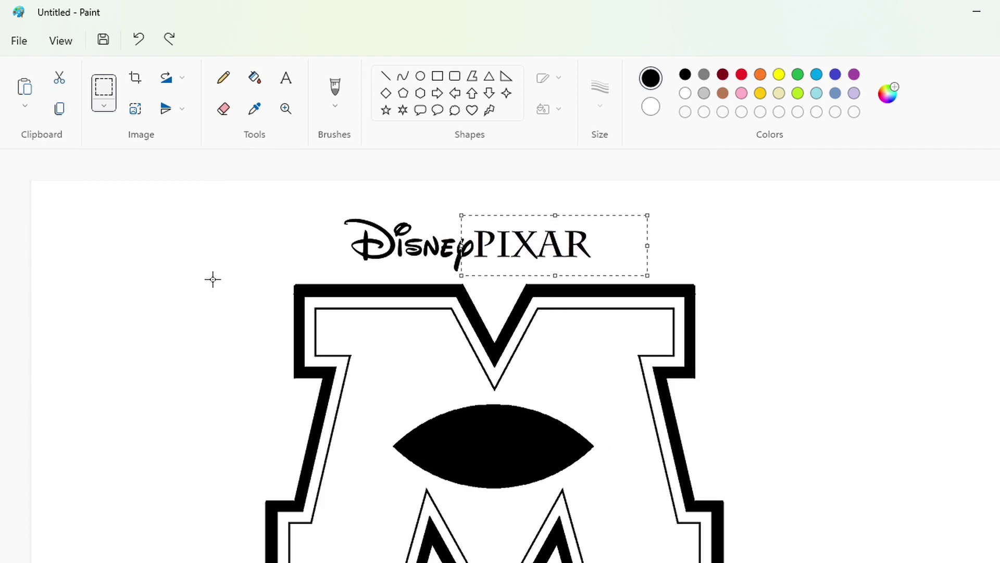
pyautogui.press('Up')
pyautogui.click(212, 280)
# Draw a thick black Pencil dot midway between the Disney and PIXAR lettering
pyautogui.click(223, 77)
pyautogui.click(599, 89)
pyautogui.click(645, 241)
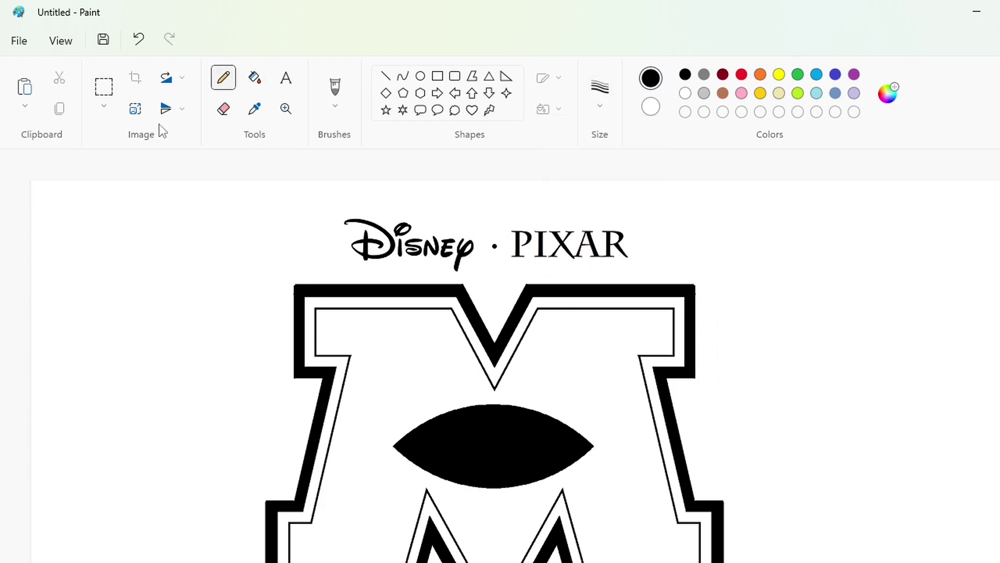
# Copy the complete Disney · PIXAR line, then undo the separately placed lettering so the area above the M is empty
pyautogui.click(103, 86)
pyautogui.moveTo(690, 276); pyautogui.dragTo(690, 276)
pyautogui.hotkey('ctrl', 'c')
pyautogui.hotkey('ctrl', 'z')
pyautogui.hotkey('ctrl', 'z')
pyautogui.hotkey('ctrl', 'z')
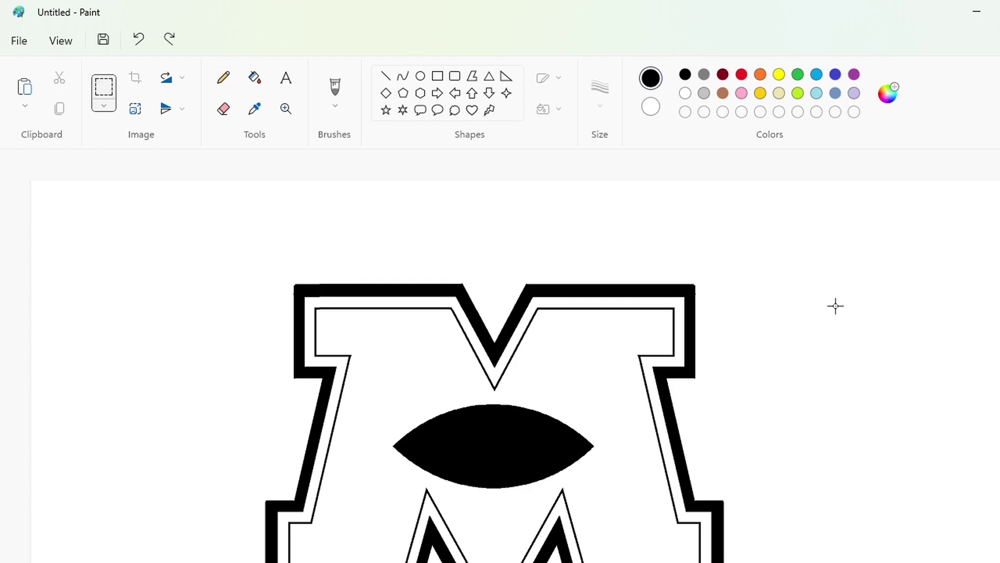
# Paste the copied Disney · PIXAR line and position it centred just above the letter M
pyautogui.hotkey('ctrl', 'v')
pyautogui.moveTo(219, 221); pyautogui.dragTo(488, 327)
pyautogui.hotkey('ctrl', 'y')
pyautogui.hotkey('ctrl', 'y')
pyautogui.hotkey('ctrl', 'y')
pyautogui.hotkey('ctrl', 'y')
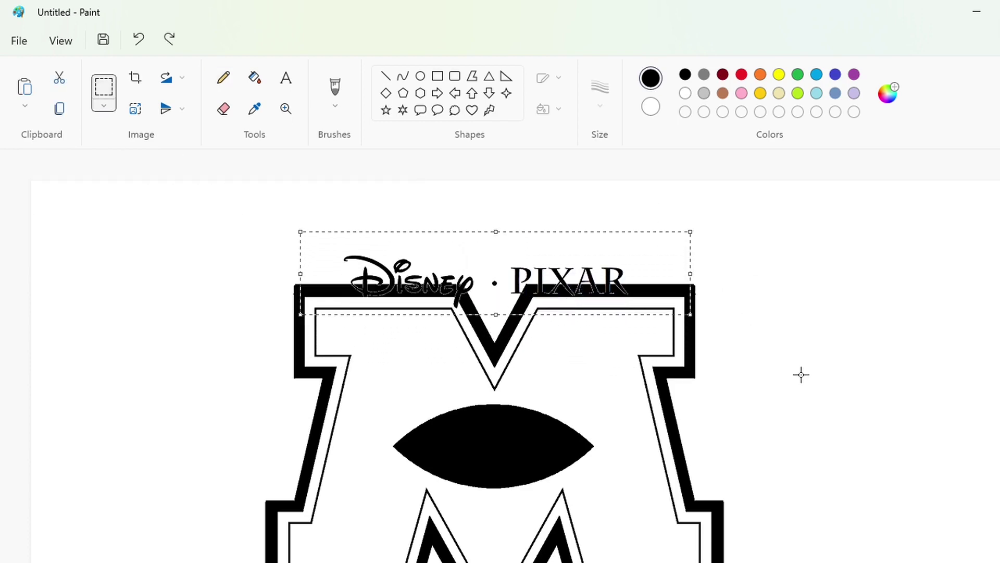
# Draw a white filled circle inside the black eye shape and nudge it to the eye's centre
pyautogui.click(421, 78)
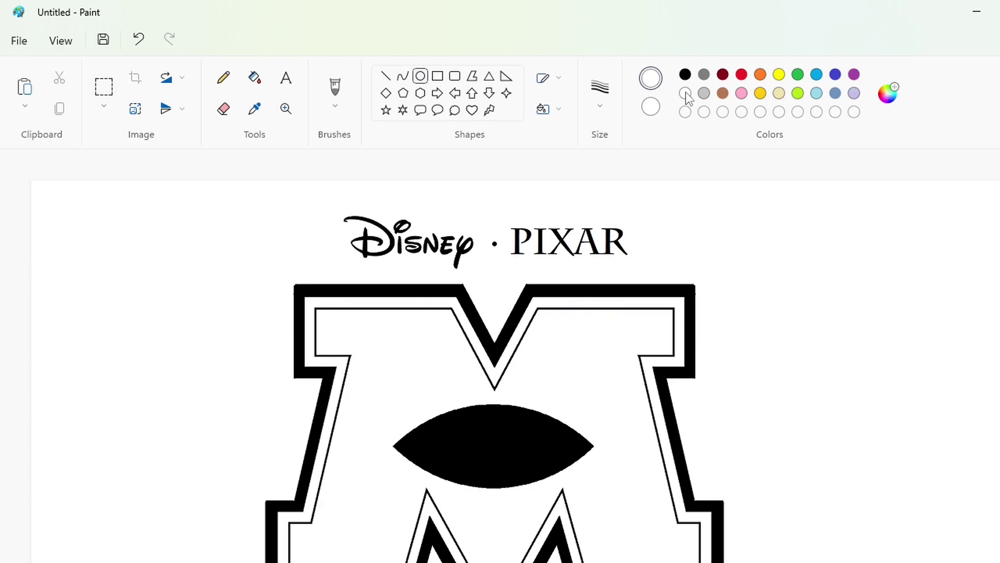
pyautogui.moveTo(469, 421); pyautogui.dragTo(532, 485)
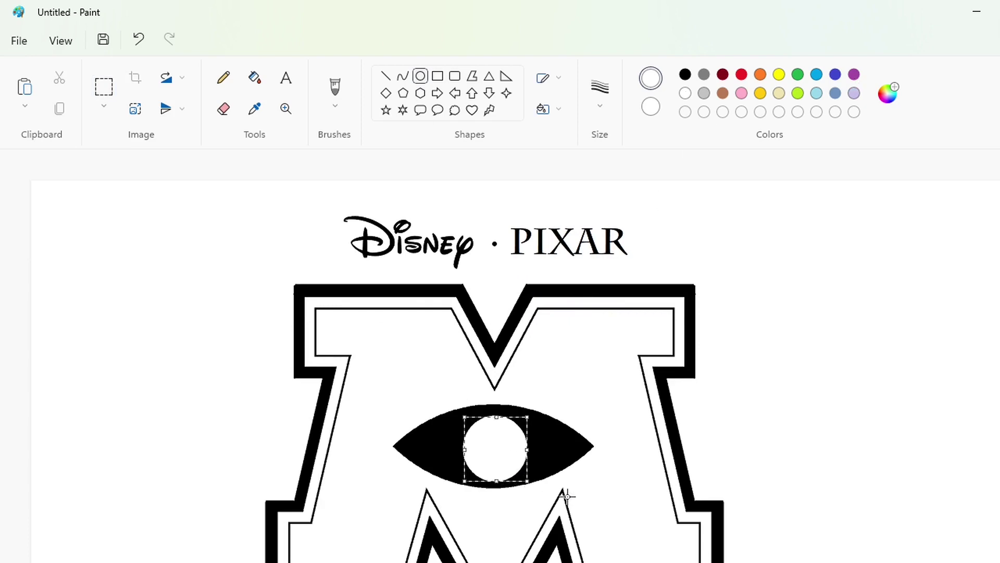
pyautogui.press('Up')
pyautogui.press('Up')
pyautogui.press('Up')
pyautogui.press('Up')
pyautogui.press('Up')
pyautogui.press('Up')
pyautogui.press('Up')
pyautogui.press('Up')
pyautogui.press('Up')
pyautogui.press('Up')
pyautogui.press('Left')
pyautogui.press('Left')
pyautogui.press('Left')
pyautogui.press('Down')
pyautogui.press('Down')
pyautogui.press('Down')
pyautogui.press('Down')
pyautogui.press('Down')
pyautogui.press('Down')
pyautogui.press('Down')
pyautogui.press('Down')
pyautogui.press('Down')
pyautogui.press('Down')
pyautogui.click(614, 507)
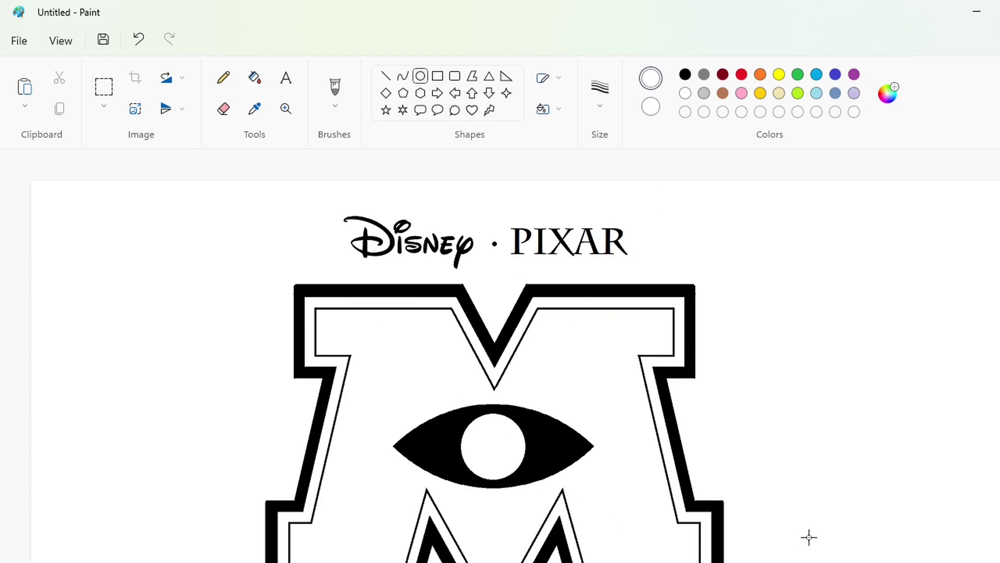
# Mix a dark blue custom colour and fill the letter D of the Disney lettering with it
pyautogui.scroll(-1, 877, 538)
pyautogui.scroll(1, 877, 538)
pyautogui.scroll(-1, 877, 538)
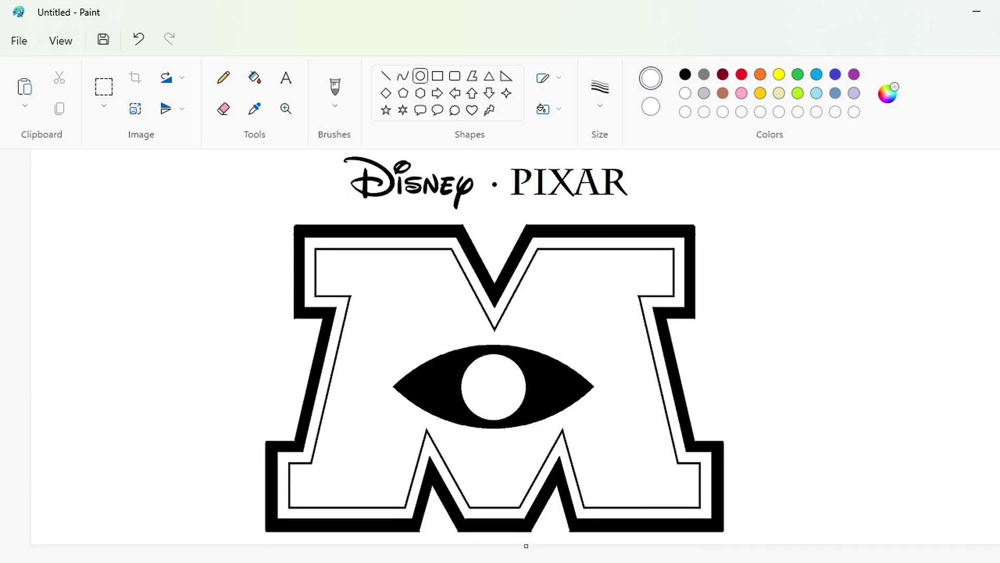
pyautogui.click(255, 77)
pyautogui.click(887, 94)
pyautogui.click(441, 129)
pyautogui.moveTo(442, 129); pyautogui.dragTo(439, 130)
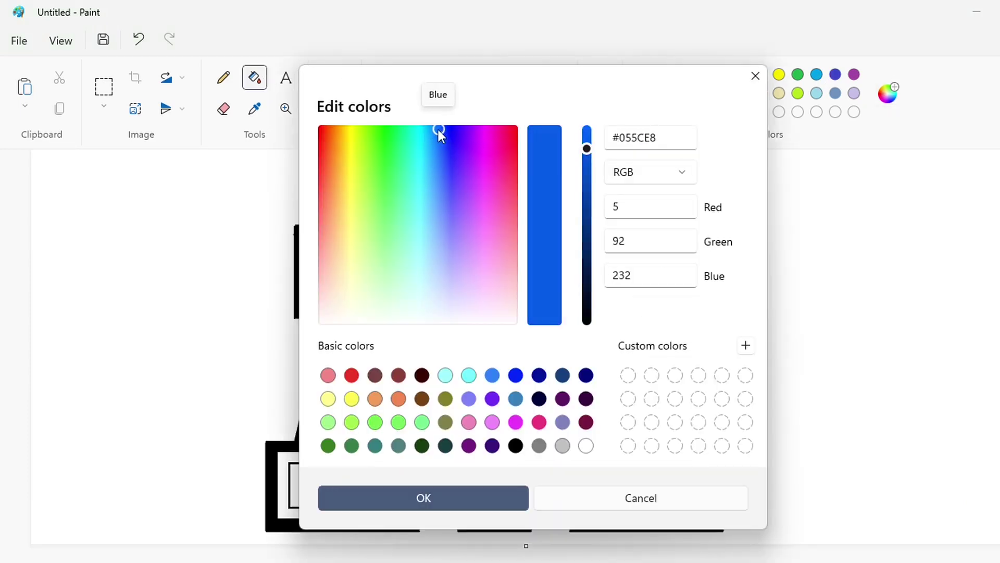
pyautogui.moveTo(587, 148); pyautogui.dragTo(587, 224)
pyautogui.click(485, 498)
pyautogui.click(888, 94)
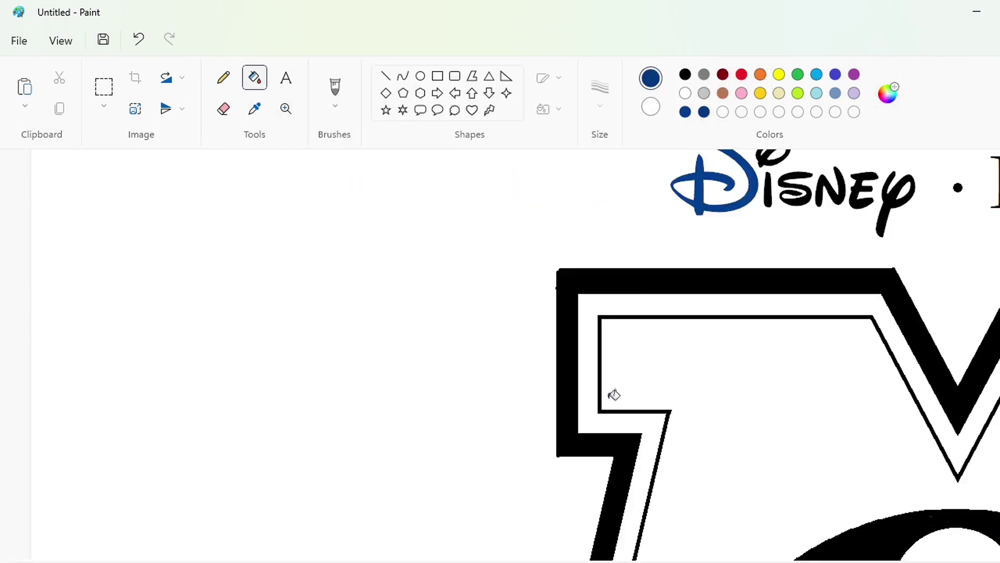
# Fill the remaining Disney letters and the separating dot with the dark blue colour
pyautogui.scroll(3, 519, 394)
pyautogui.hscroll(4, 519, 394)
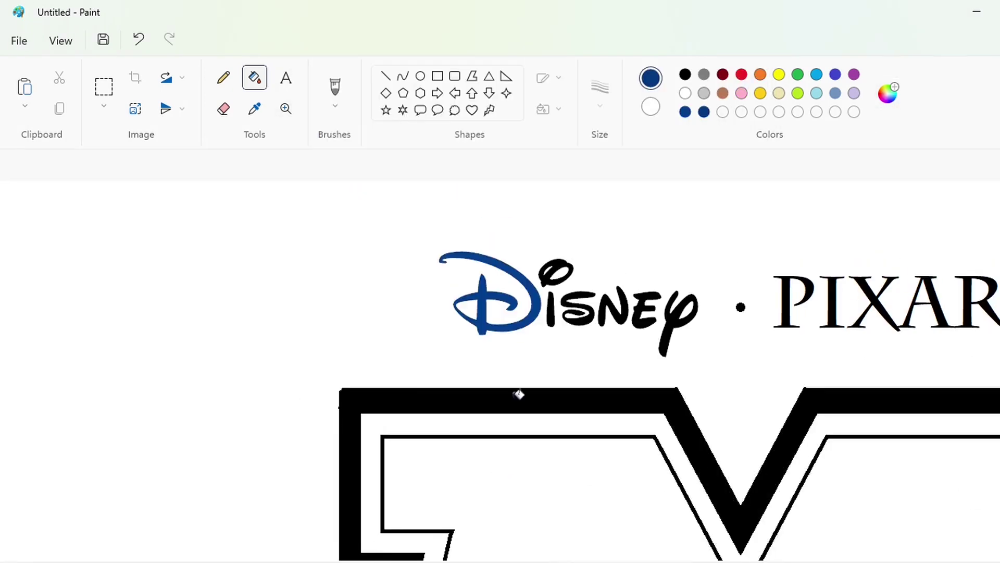
pyautogui.click(552, 274)
pyautogui.click(573, 298)
pyautogui.click(608, 308)
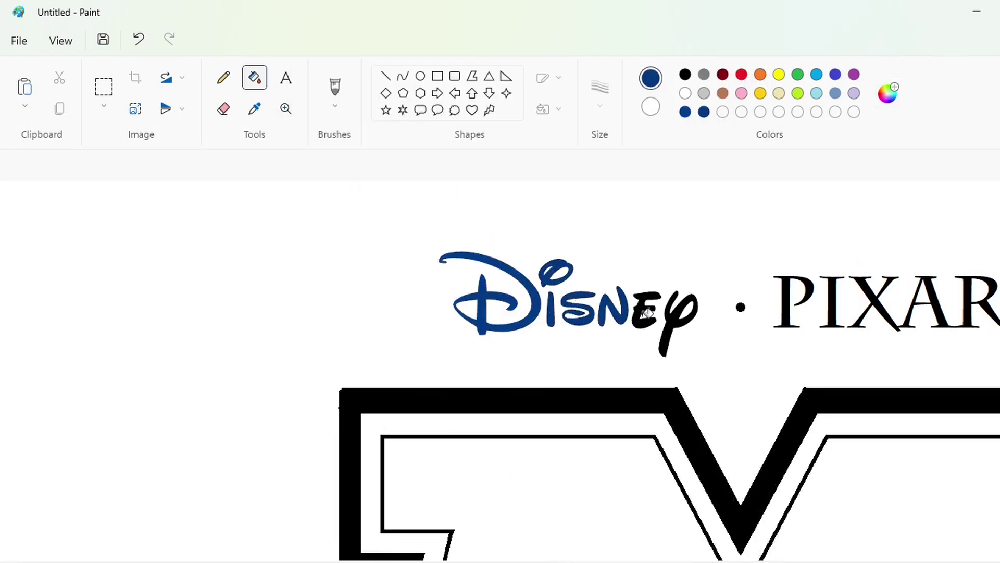
pyautogui.click(646, 313)
pyautogui.click(669, 321)
pyautogui.hscroll(4, 632, 504)
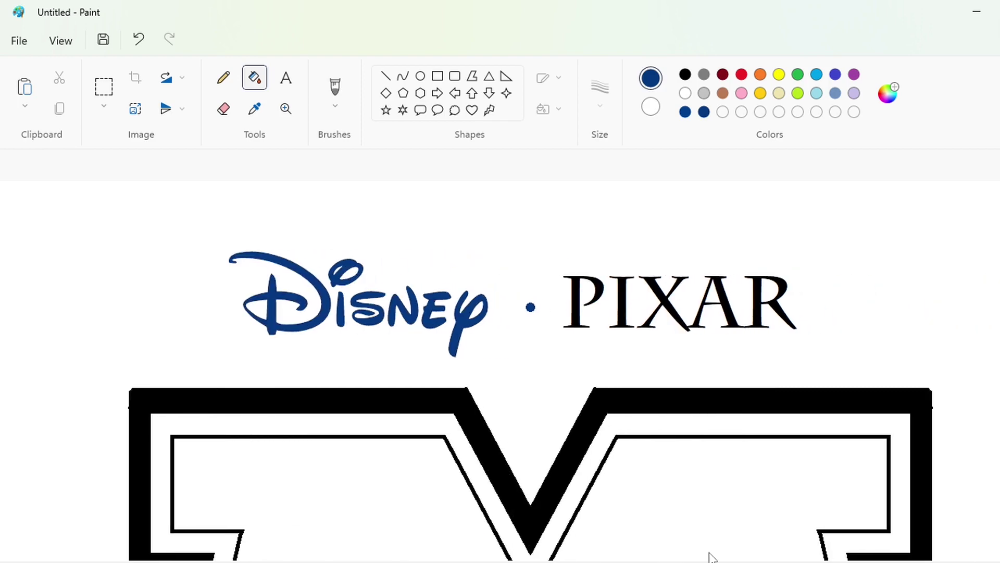
# Fill the letters of the word PIXAR with the same dark blue colour
pyautogui.click(580, 307)
pyautogui.click(662, 301)
pyautogui.click(725, 305)
pyautogui.click(786, 302)
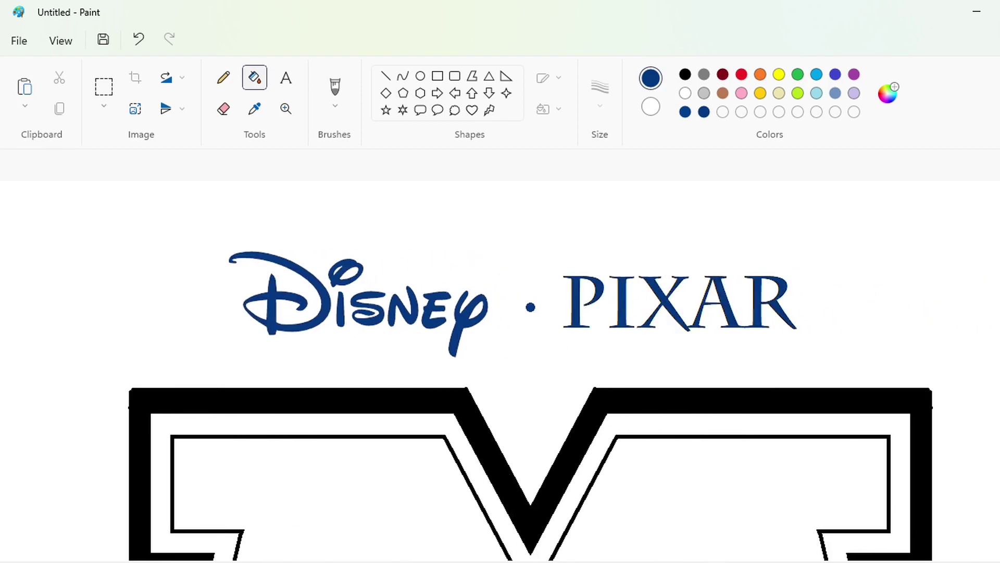
# Fill the thick outer outline of the letter M with dark blue and the eye shape around the circle with purple
pyautogui.hotkey('ctrl', 'pagedown')
pyautogui.scroll(-2, 834, 493)
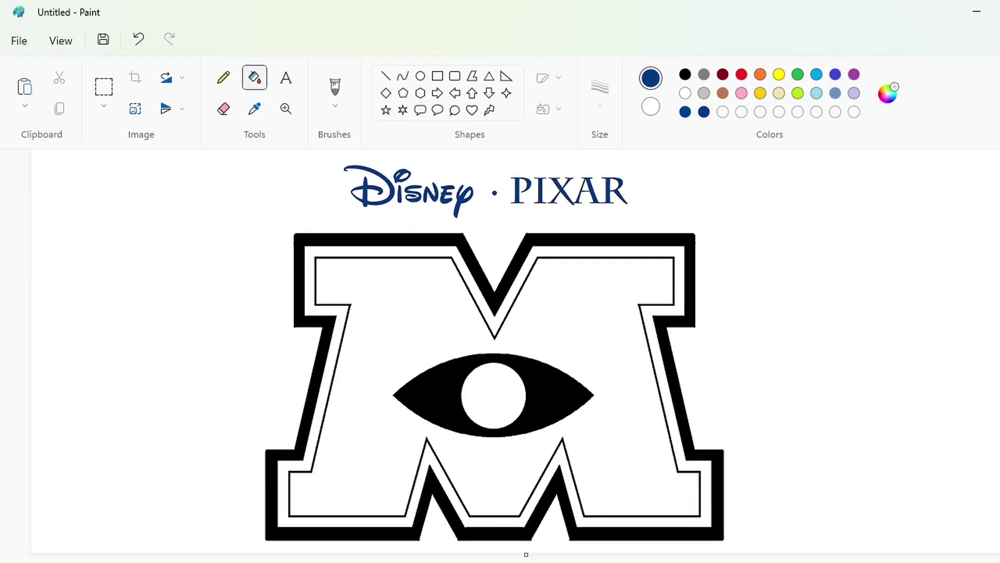
pyautogui.click(484, 264)
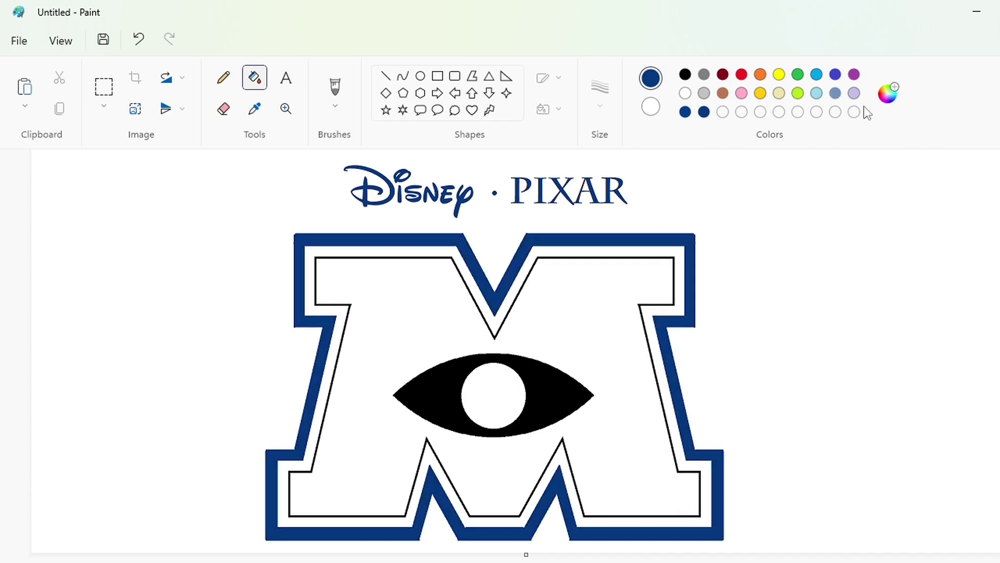
pyautogui.click(854, 74)
pyautogui.click(561, 391)
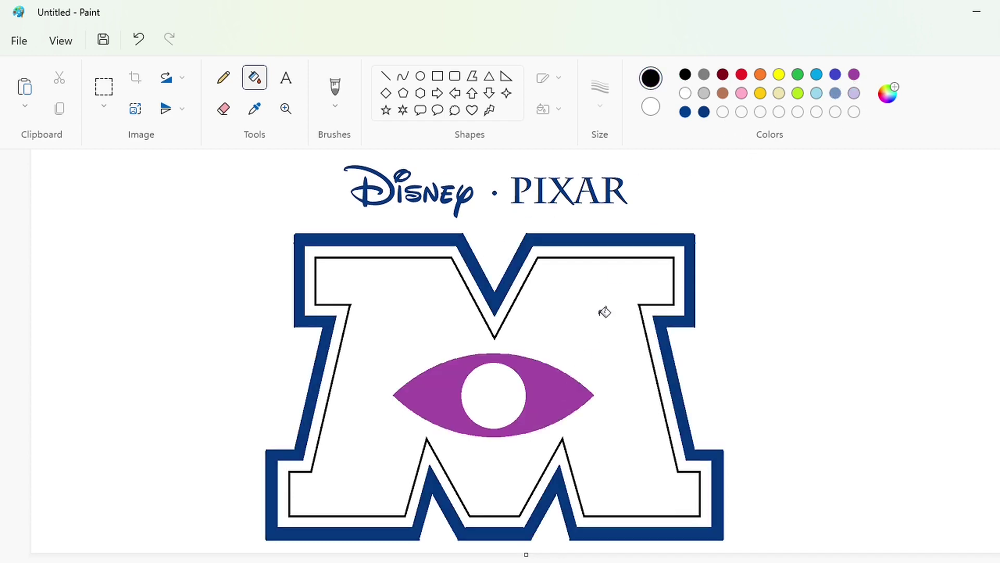
# Fill the interior of the letter M and its thin inner outline with the dark blue custom colour
pyautogui.click(604, 312)
pyautogui.click(704, 111)
pyautogui.click(613, 301)
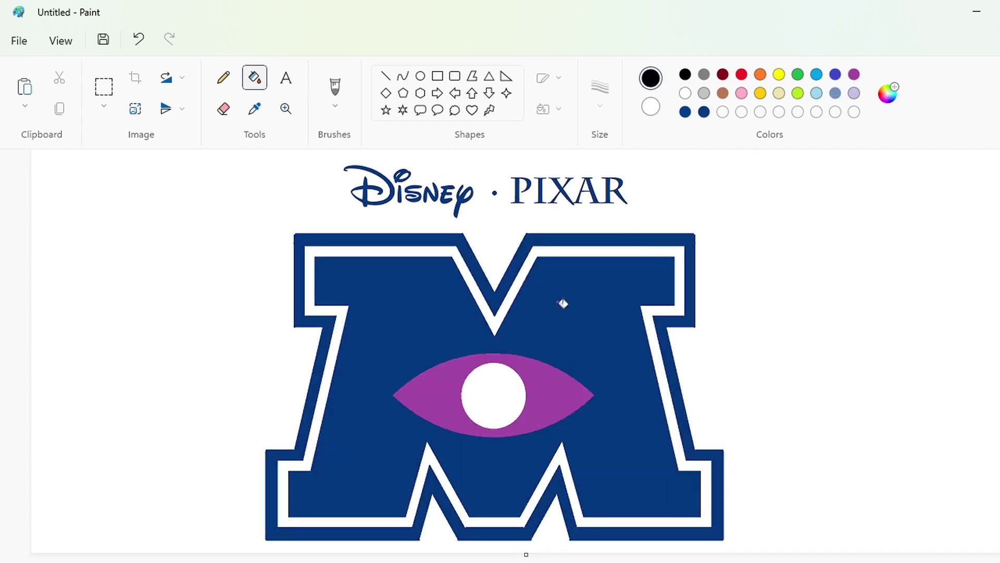
# Fill the circle at the eye's centre with black and the eye shape around it with white
pyautogui.click(501, 404)
pyautogui.click(570, 391)
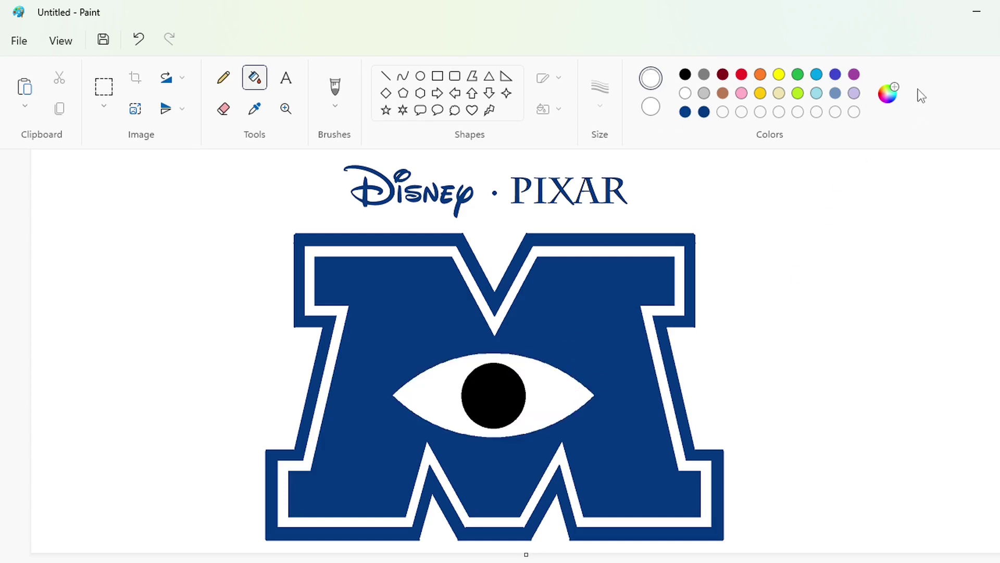